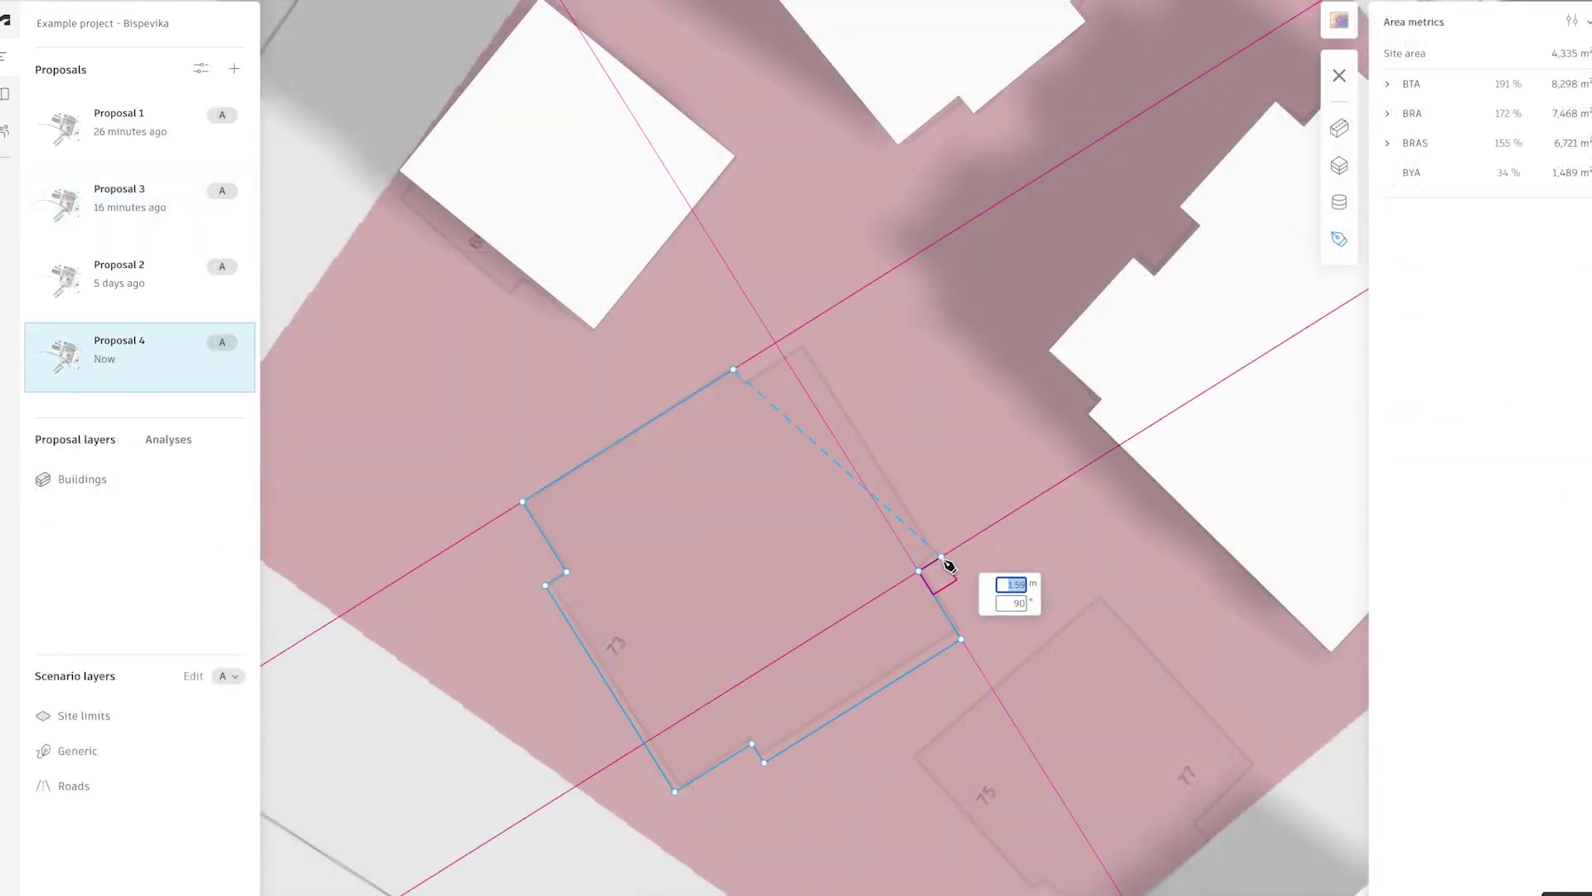
Close the new building footprint and show both proposals' area metrics for comparison
click(944, 558)
click(813, 353)
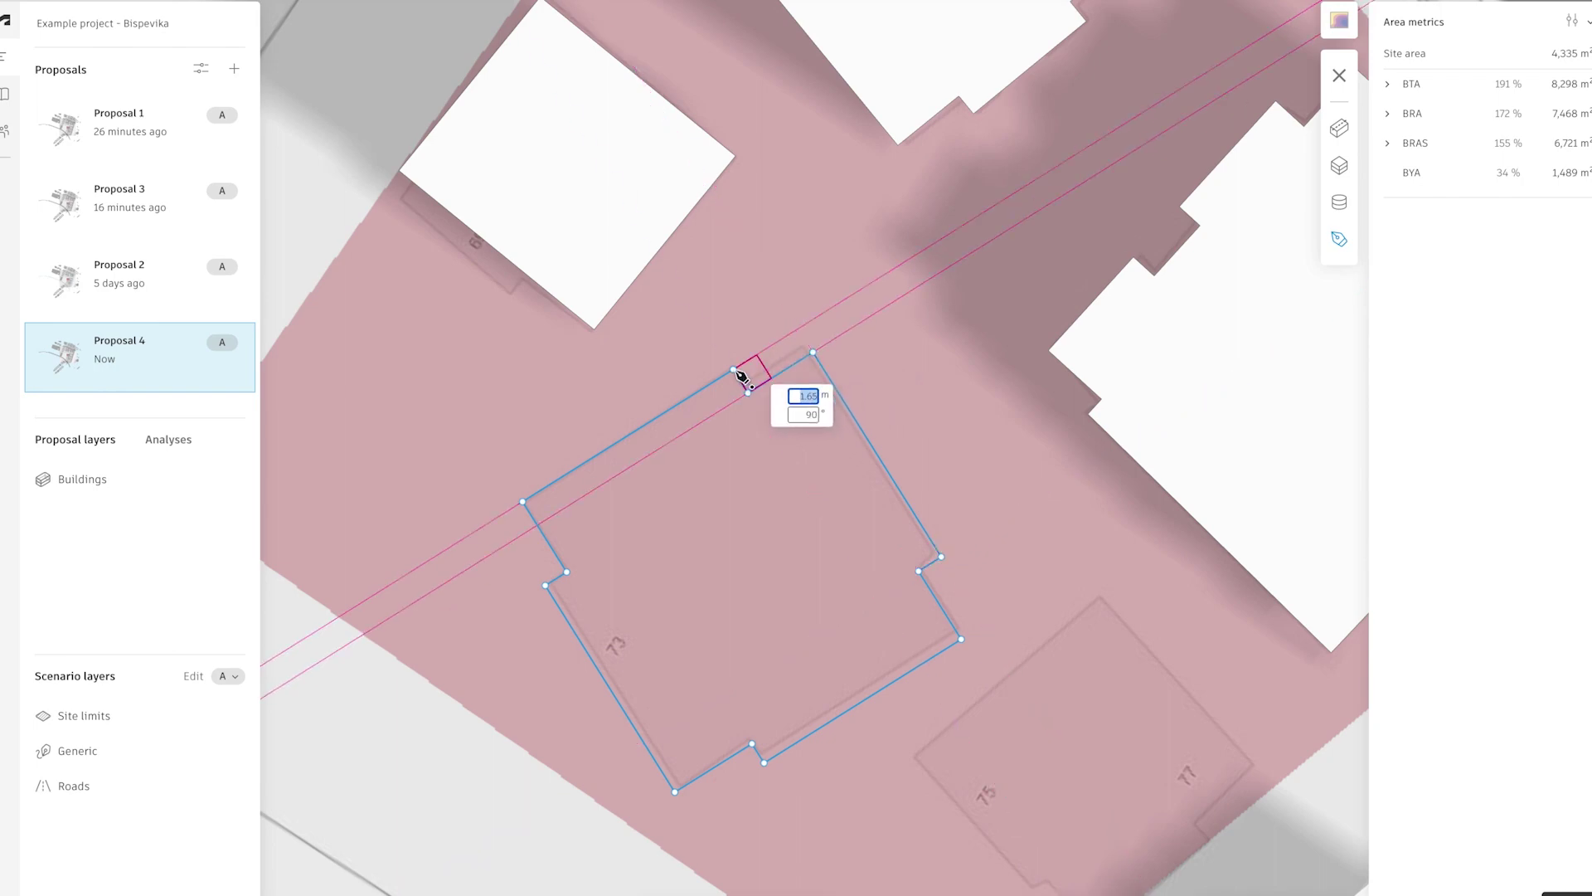
click(739, 370)
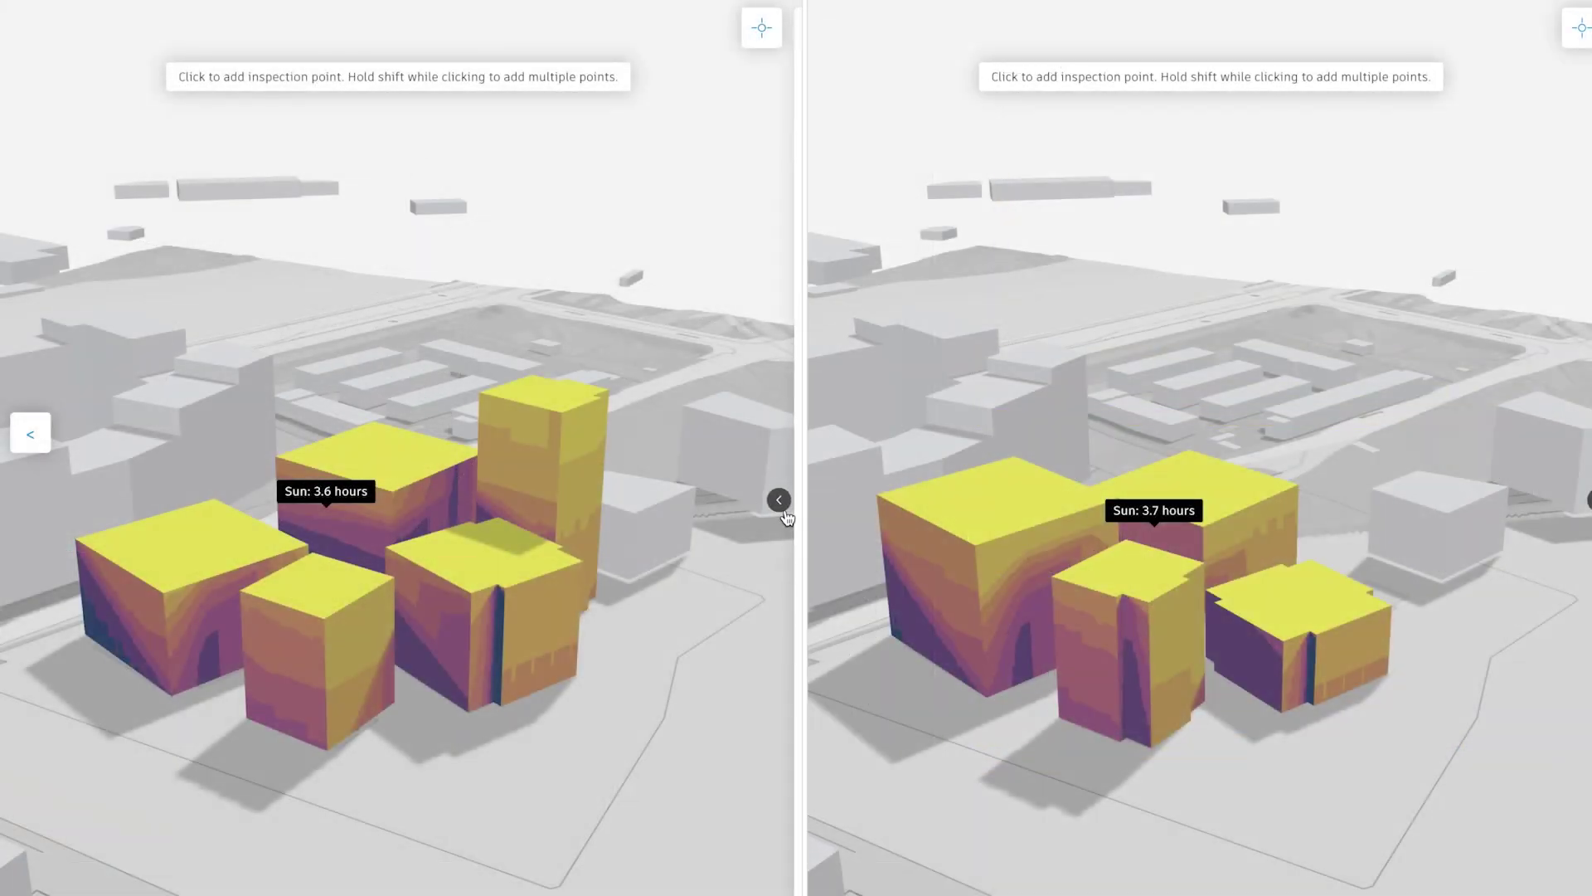
click(780, 503)
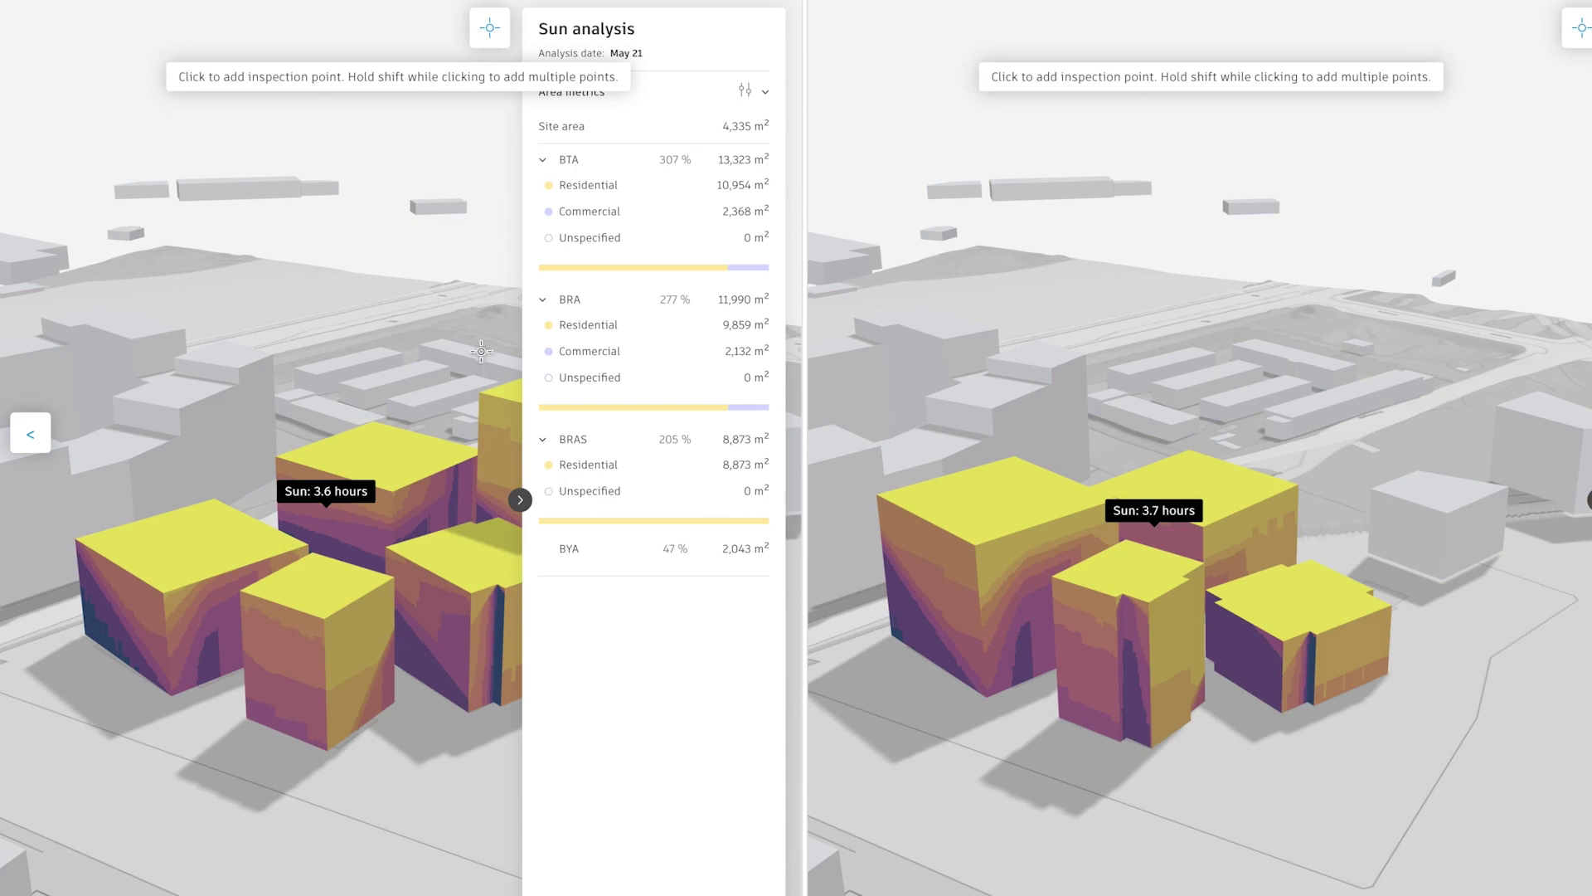
click(1585, 501)
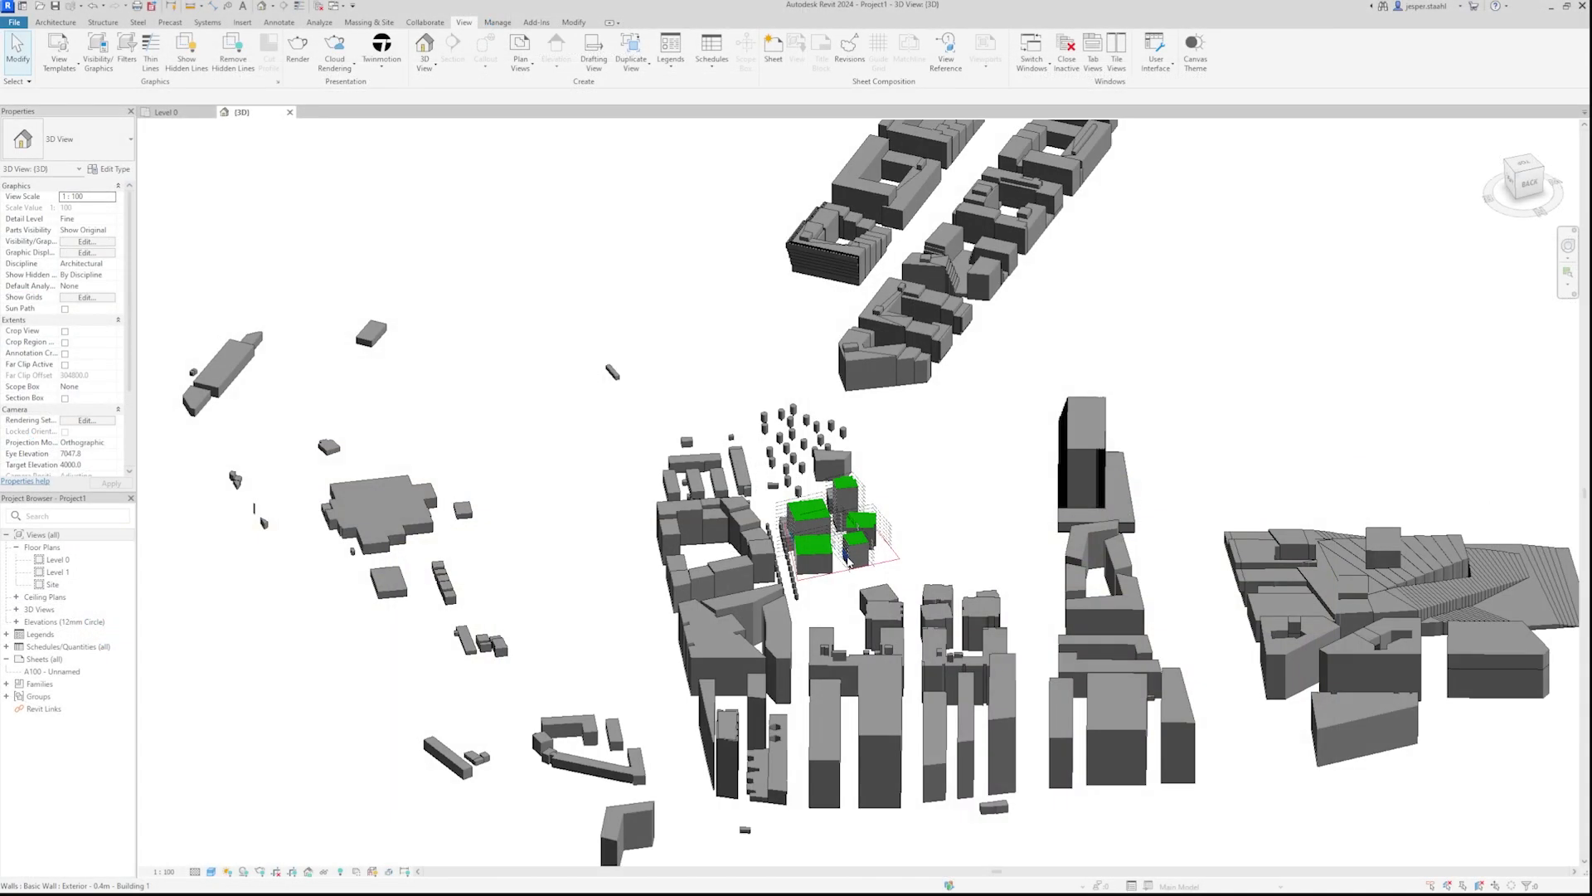
scroll(849, 562, up, 5)
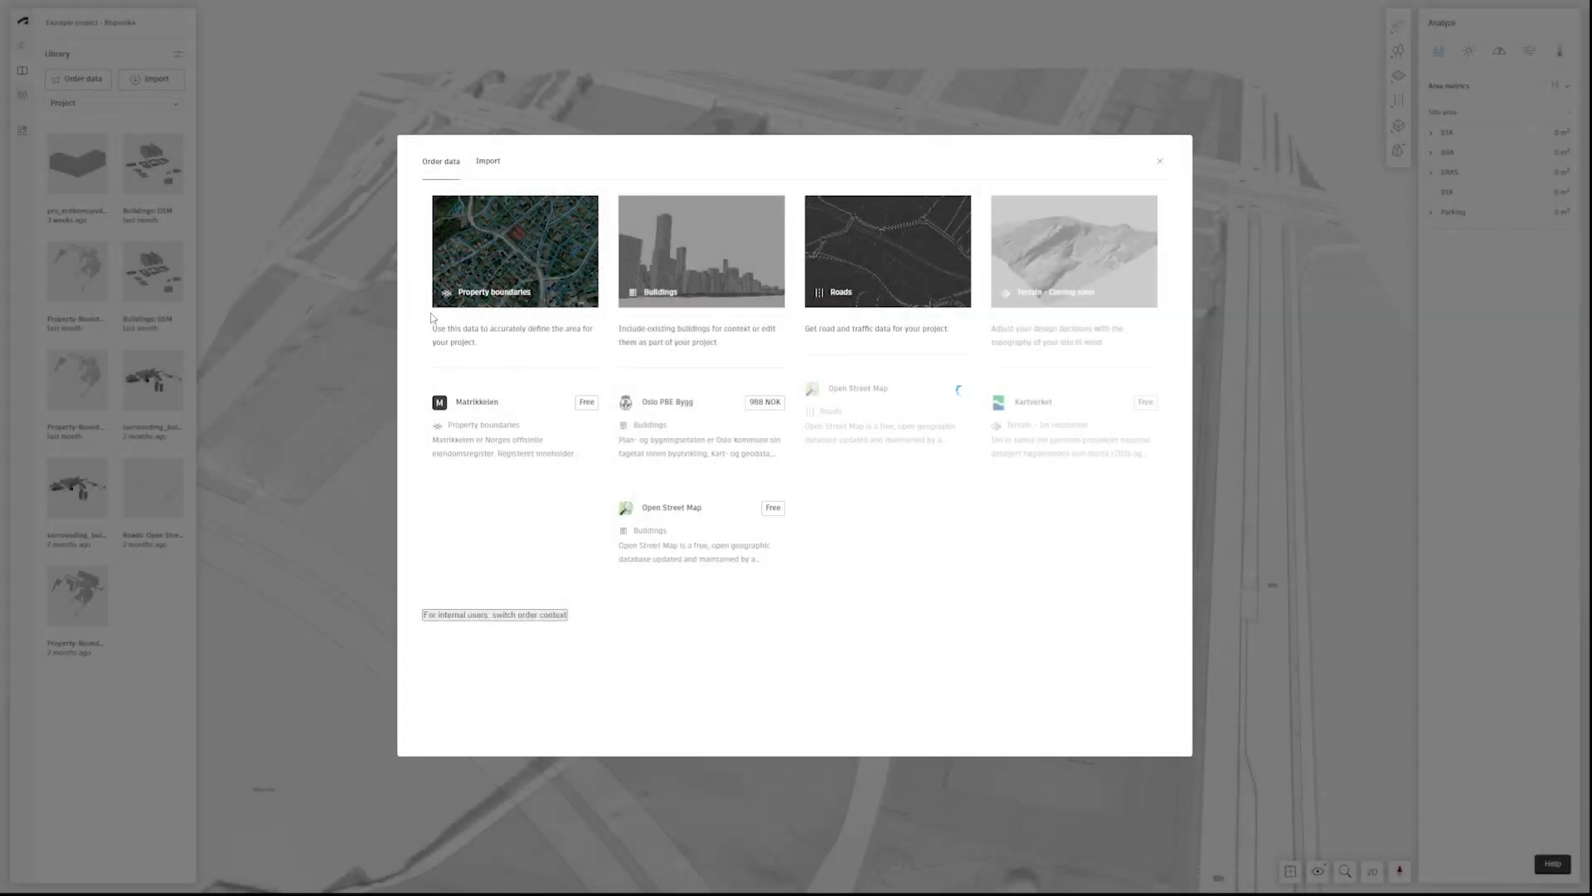
Order free Matrikkelen property boundaries for a reshaped order area around the site
click(584, 404)
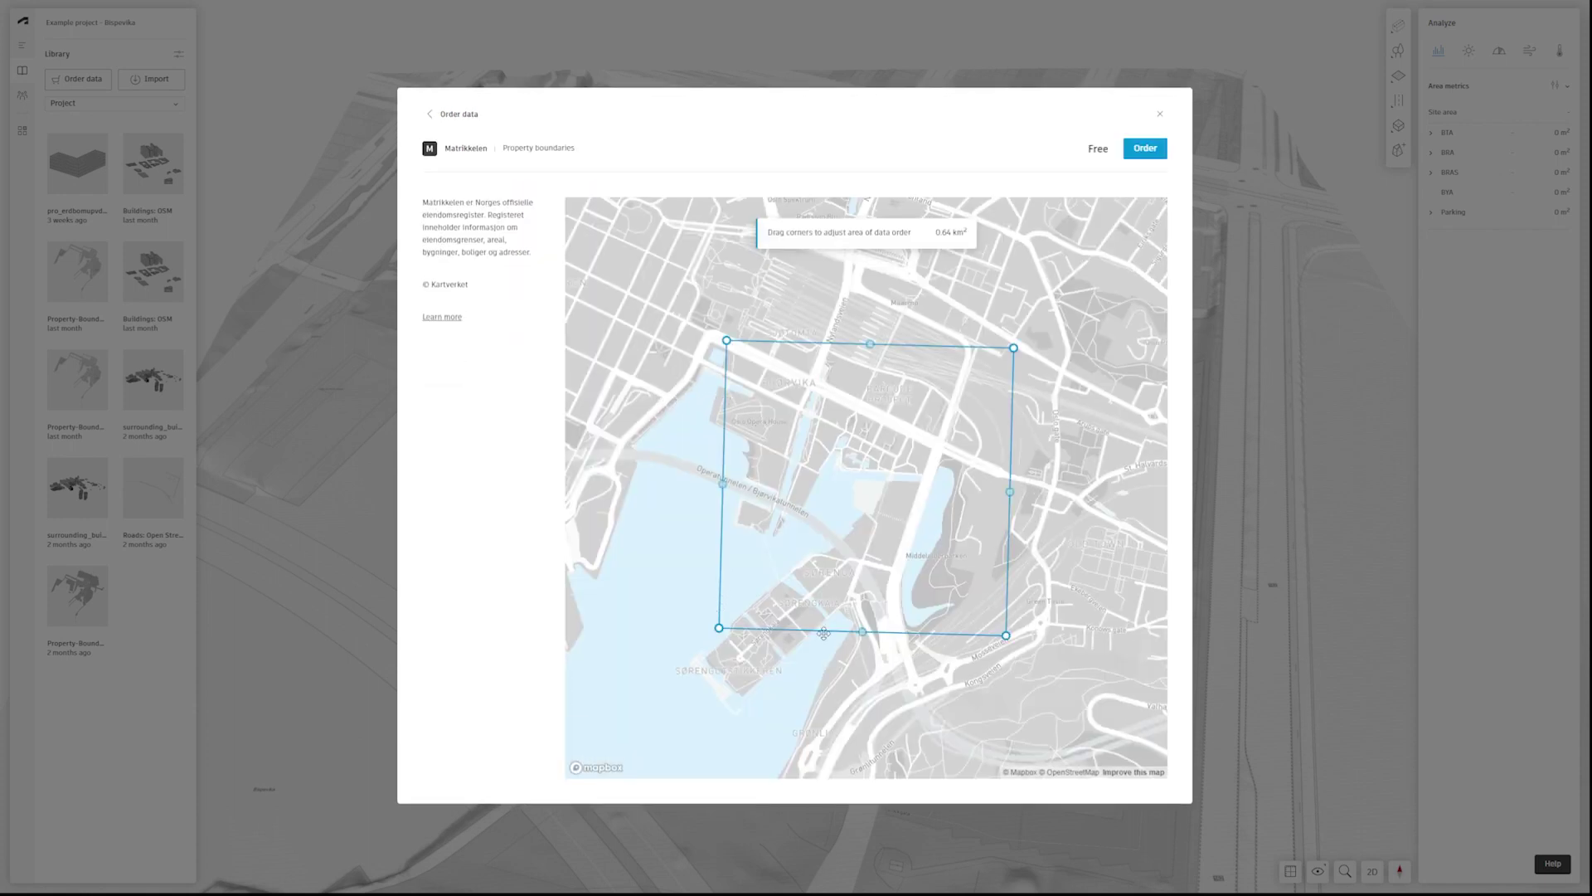
drag(1006, 637, 888, 683)
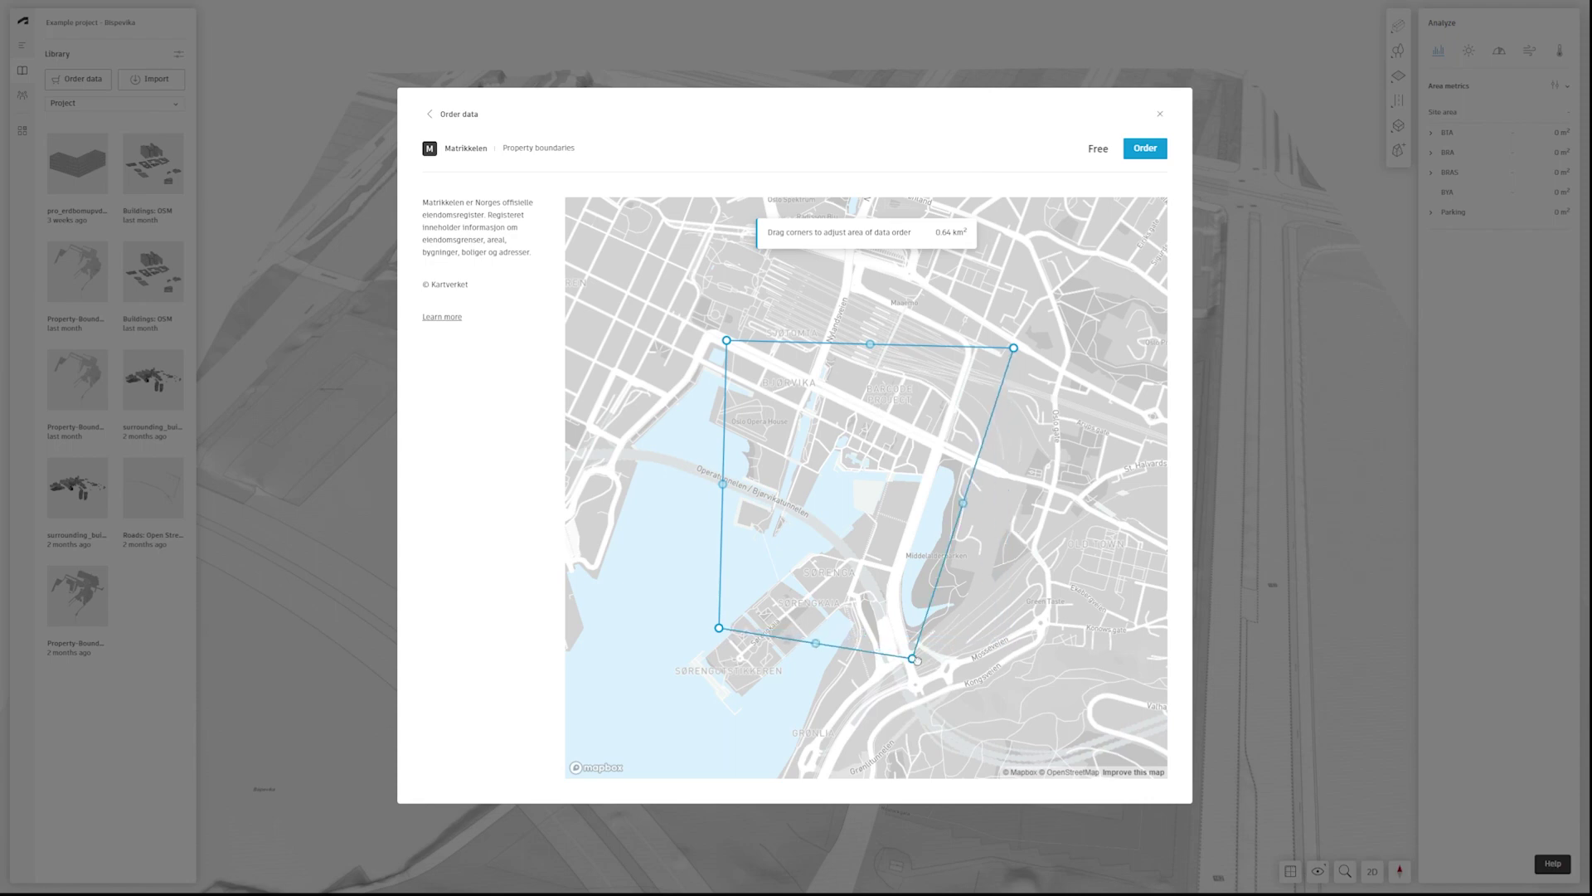
drag(1014, 350, 996, 428)
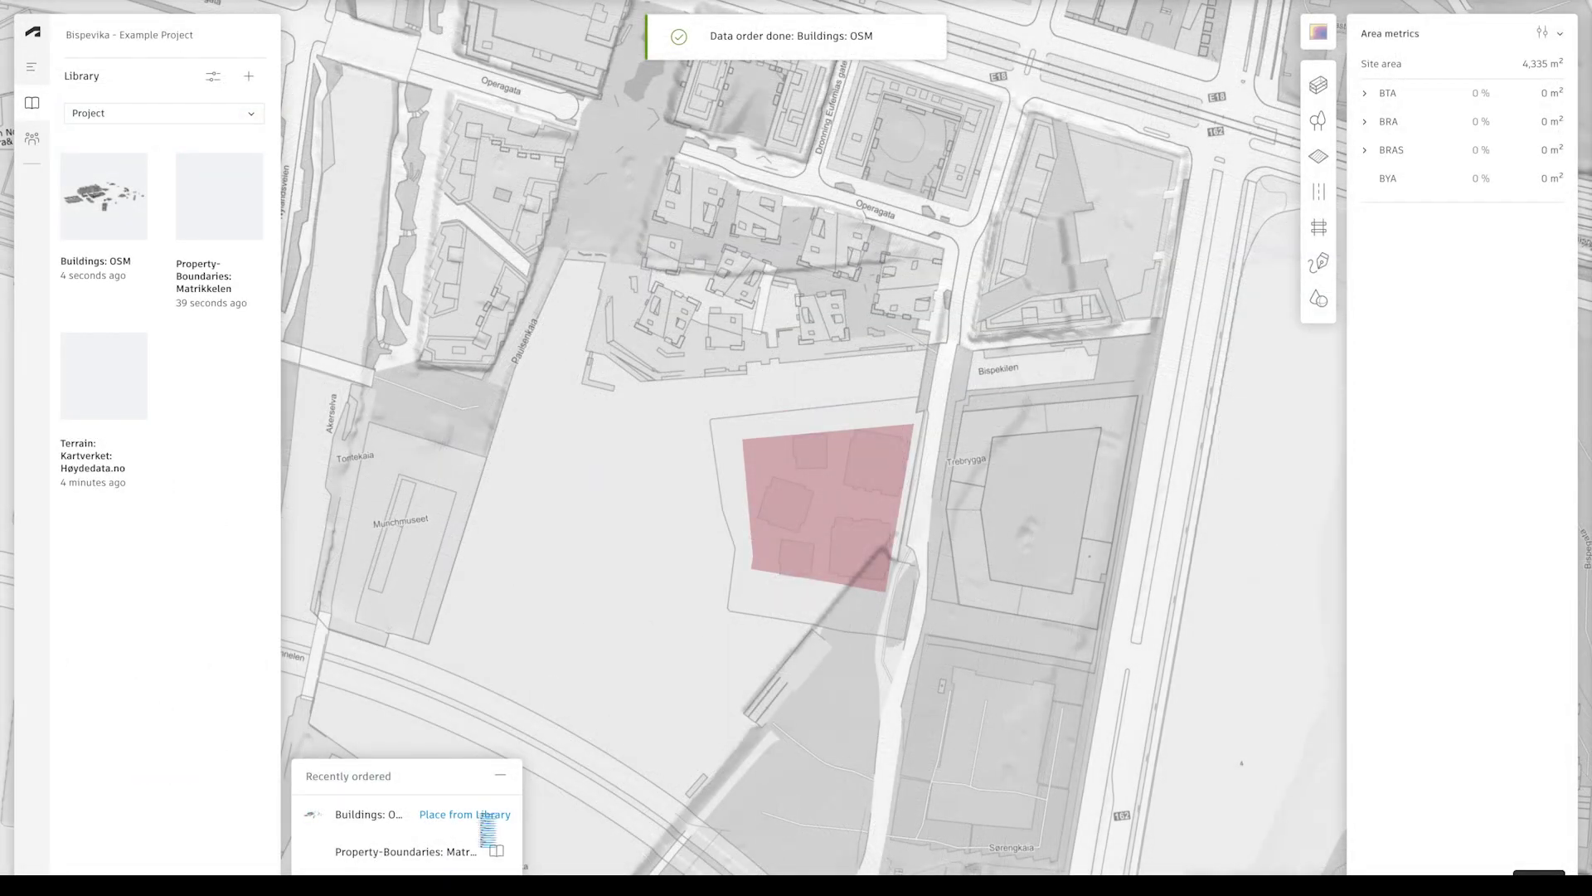
Place the OSM buildings surrounding the site into the proposal
click(485, 815)
scroll(770, 576, down, 3)
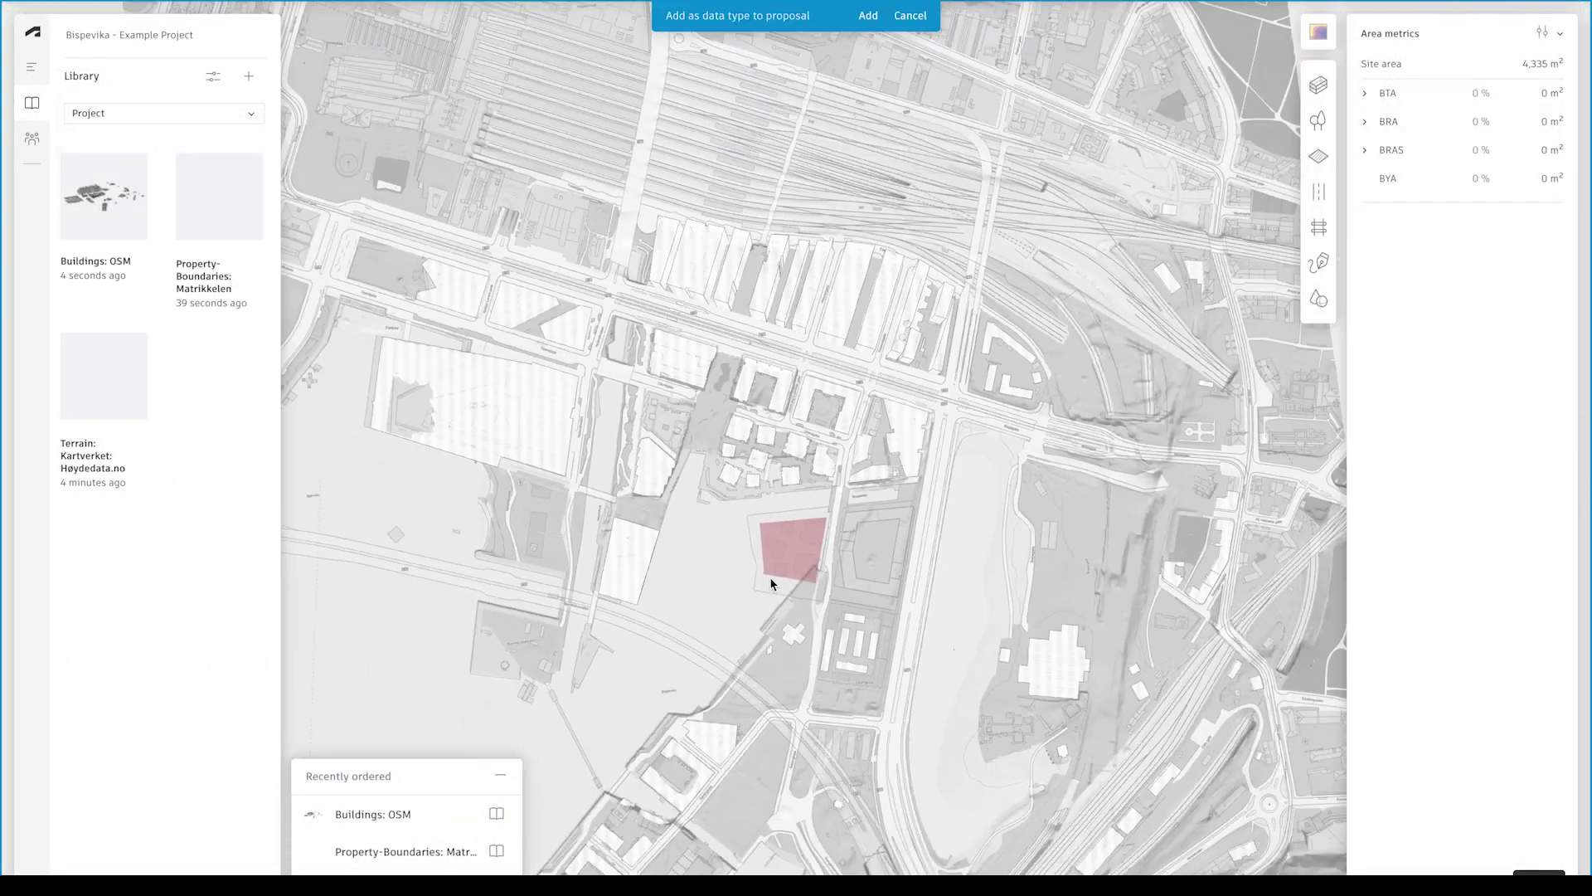
scroll(771, 577, down, 3)
drag(410, 296, 1263, 875)
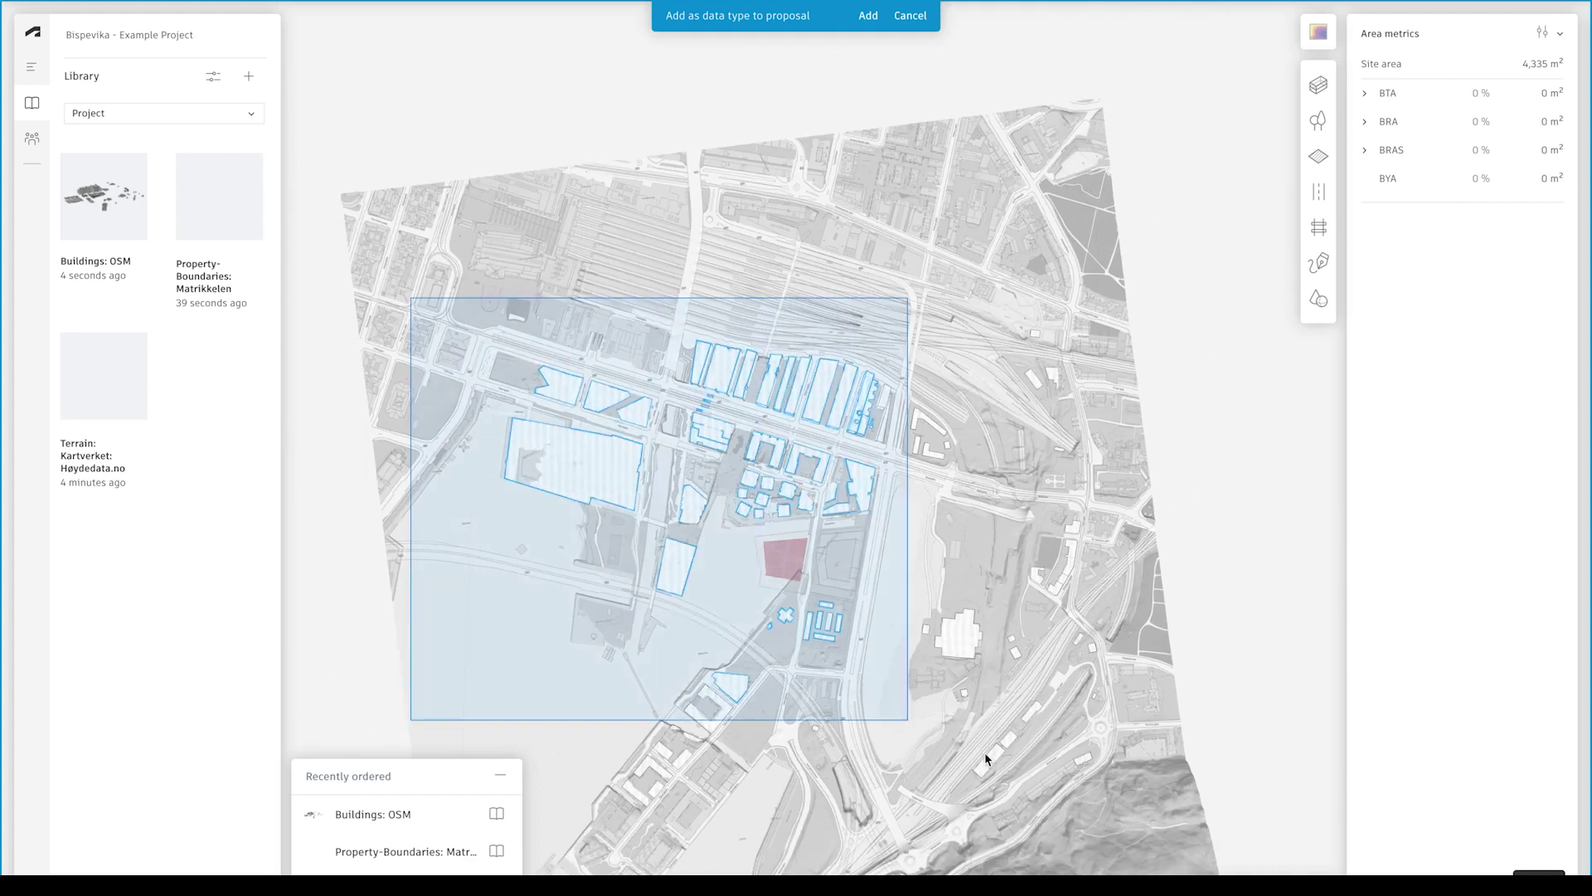
click(867, 17)
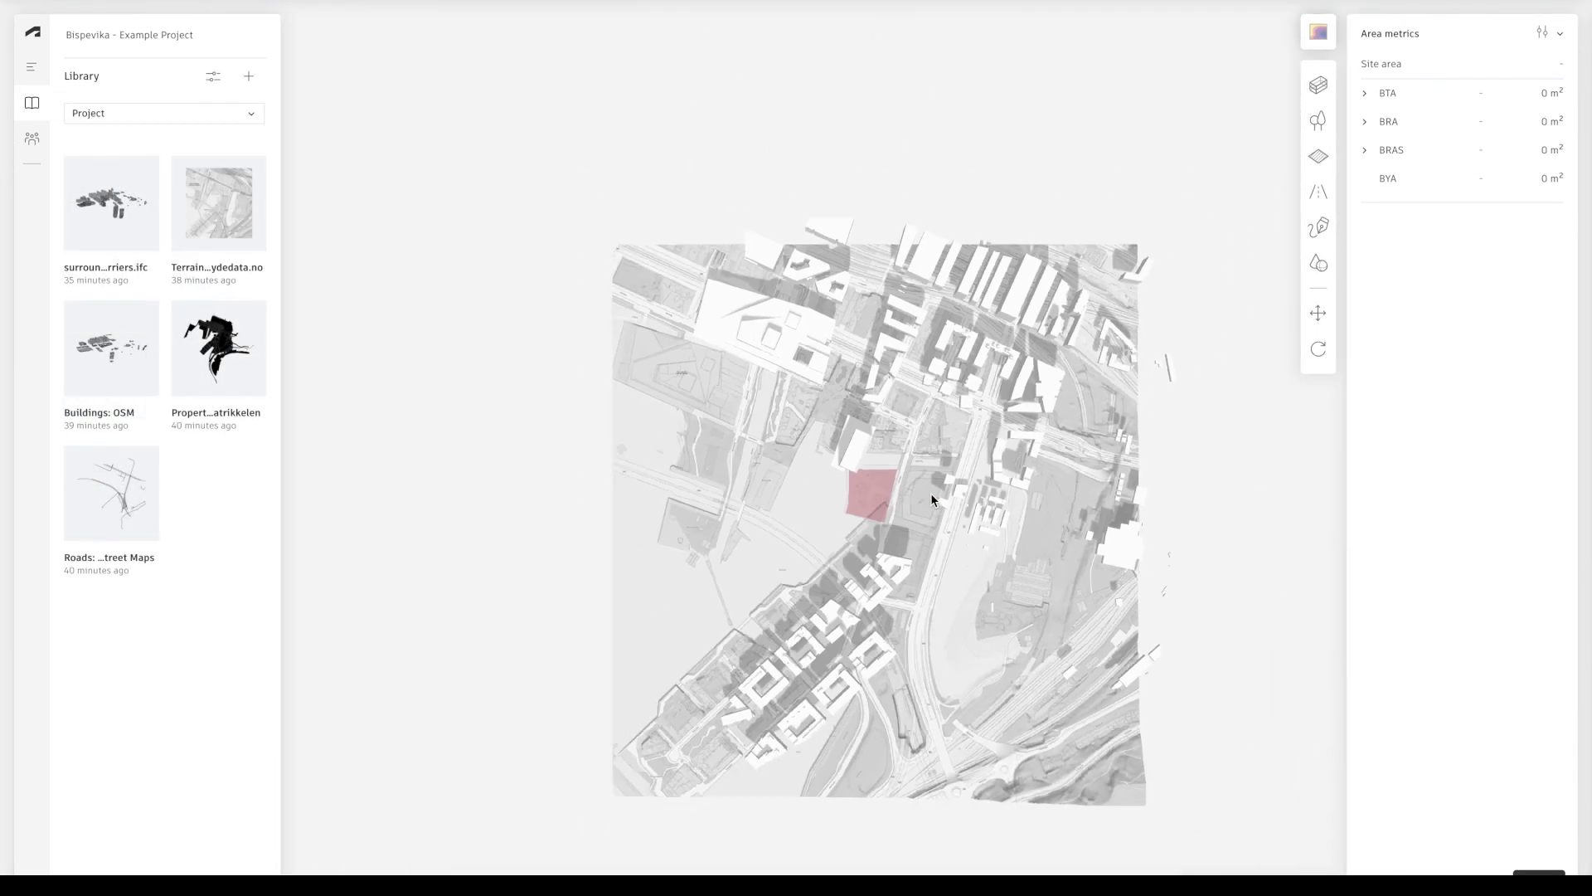
Select the proposal's Generic layer and view the site in perspective
click(36, 78)
click(765, 339)
drag(765, 339, 676, 384)
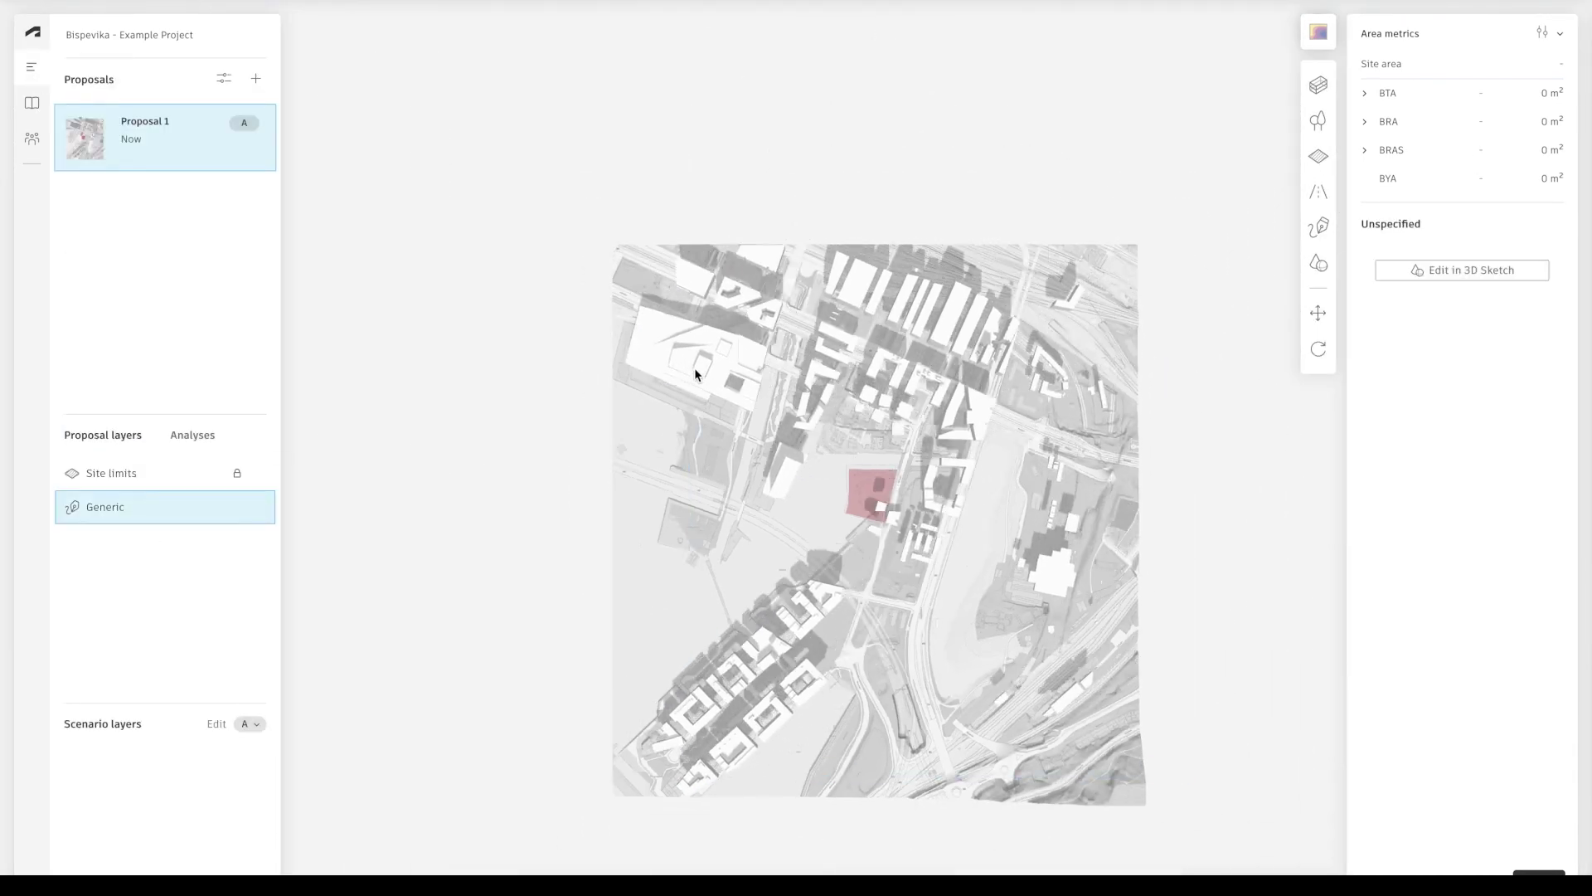
scroll(908, 502, up, 5)
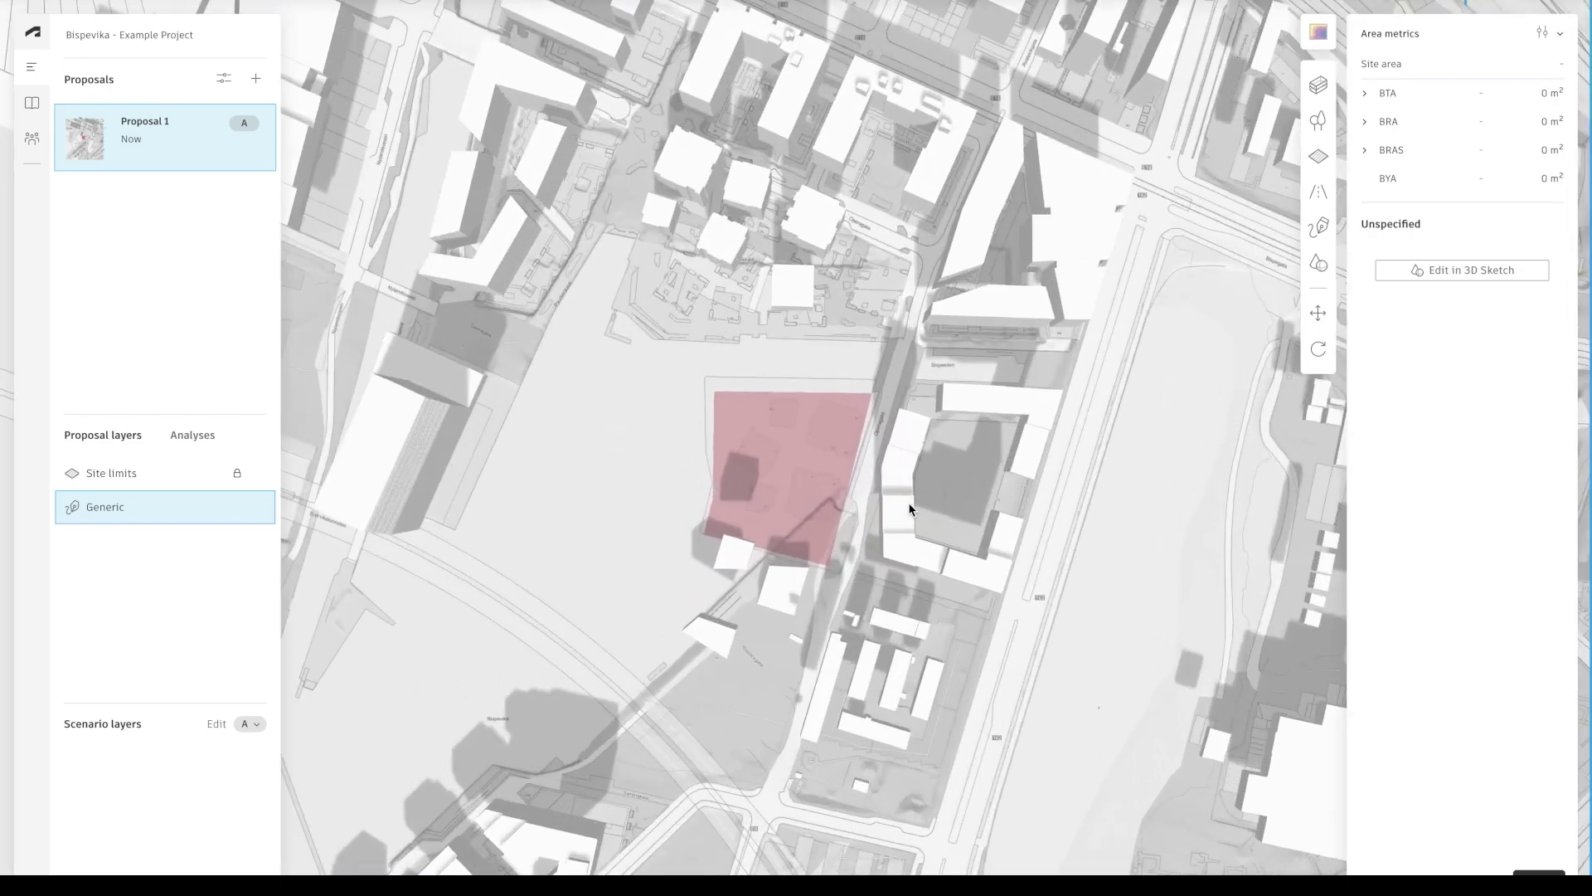
right_drag(1148, 700, 1079, 540)
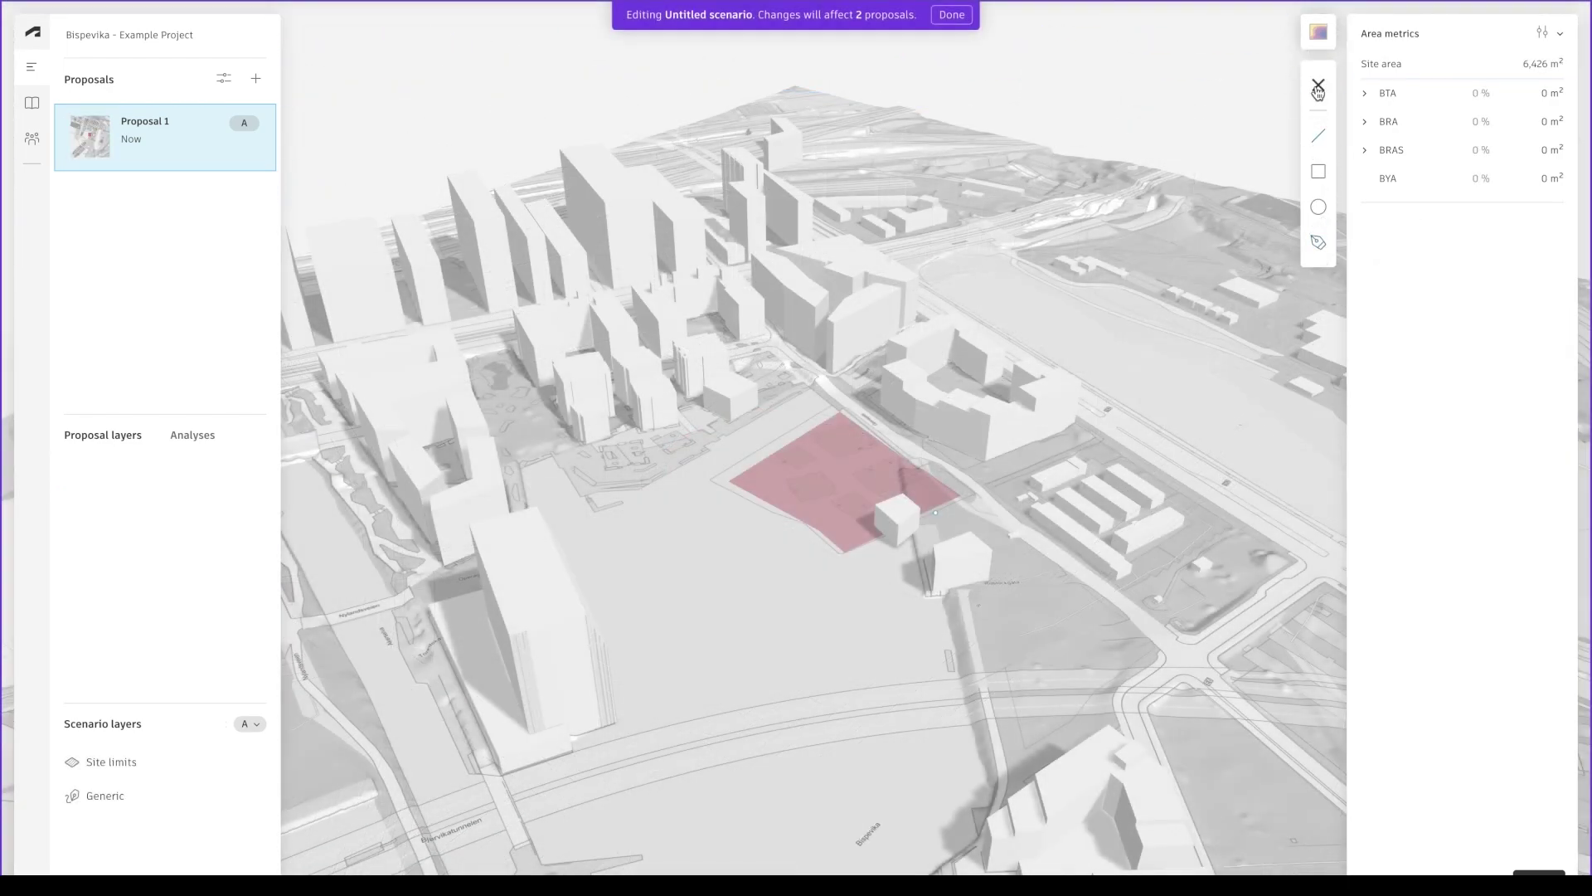
Finish the tree line along the site edge with 13 m tall trees
double_click(1034, 535)
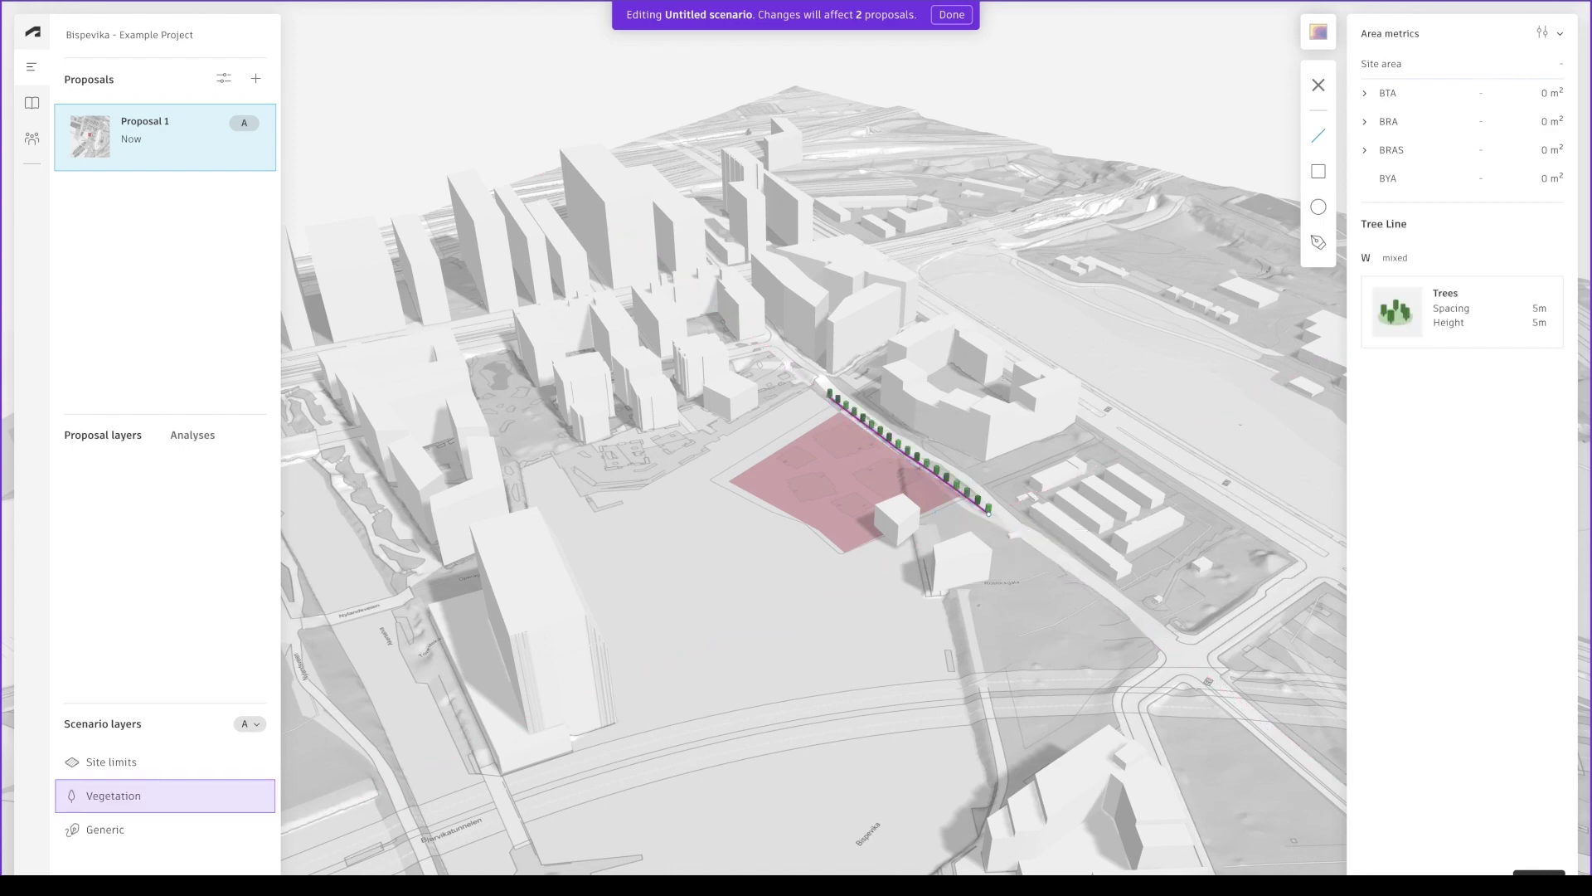
text(13)
key(Return)
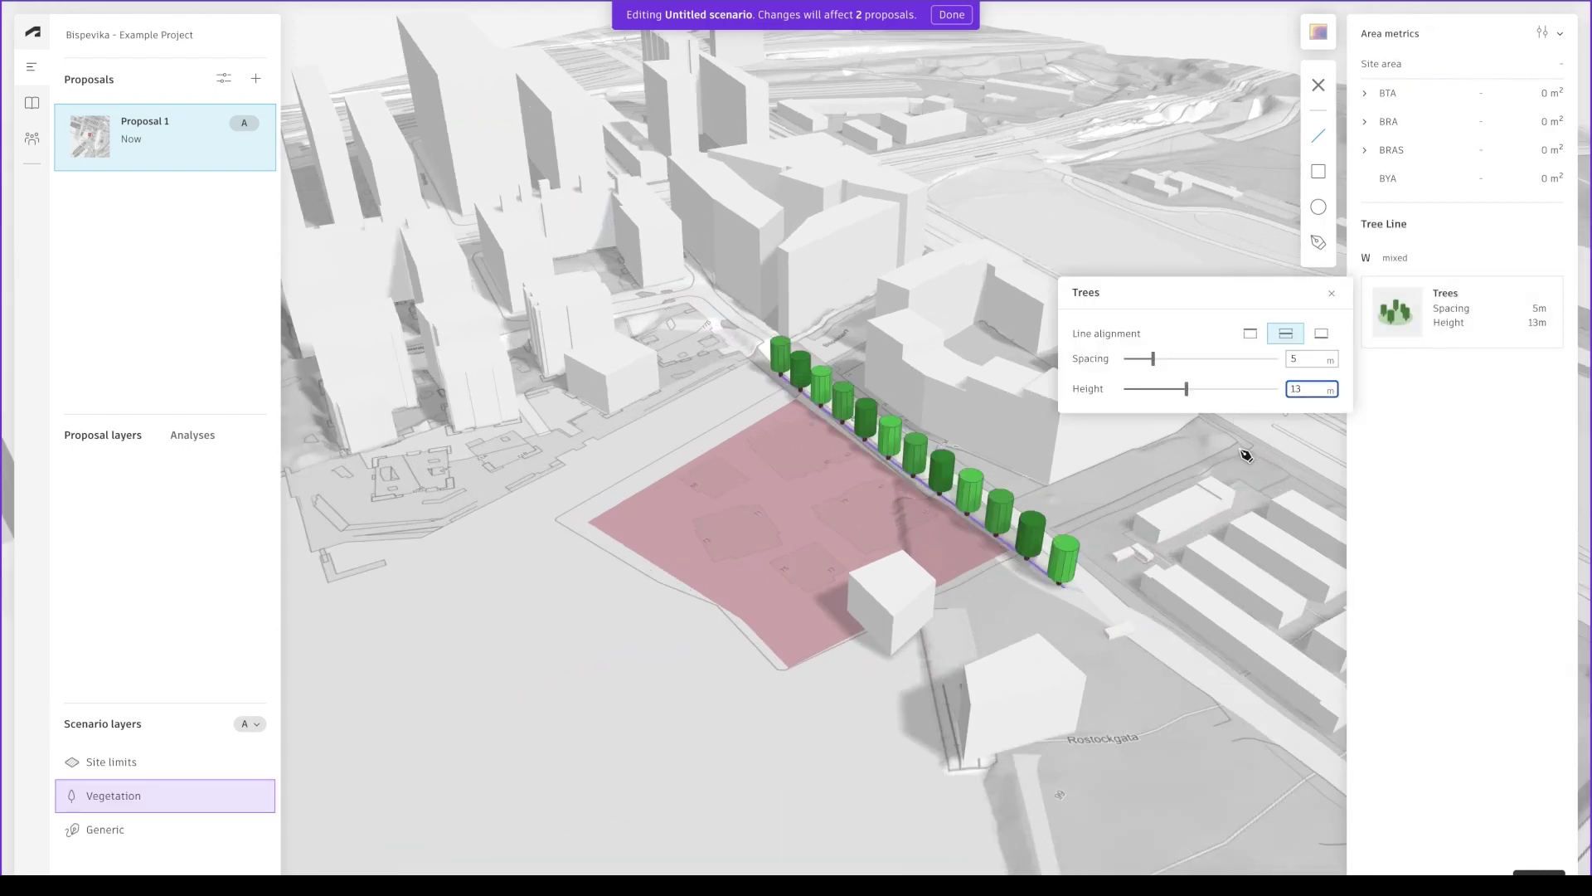
click(1135, 592)
click(1332, 298)
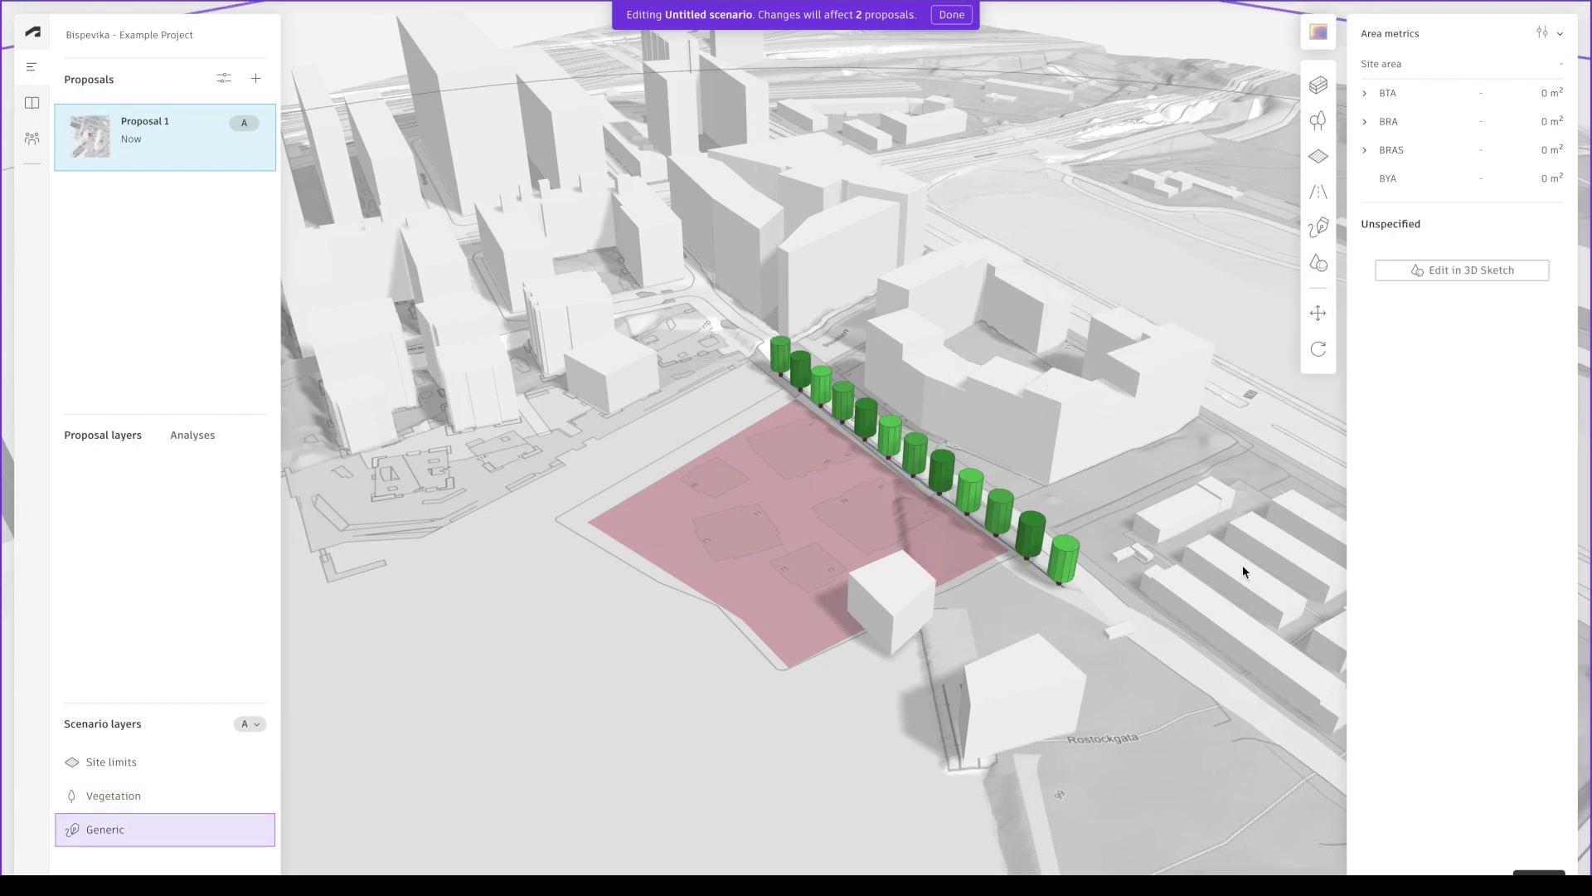
right_drag(1243, 566, 1095, 568)
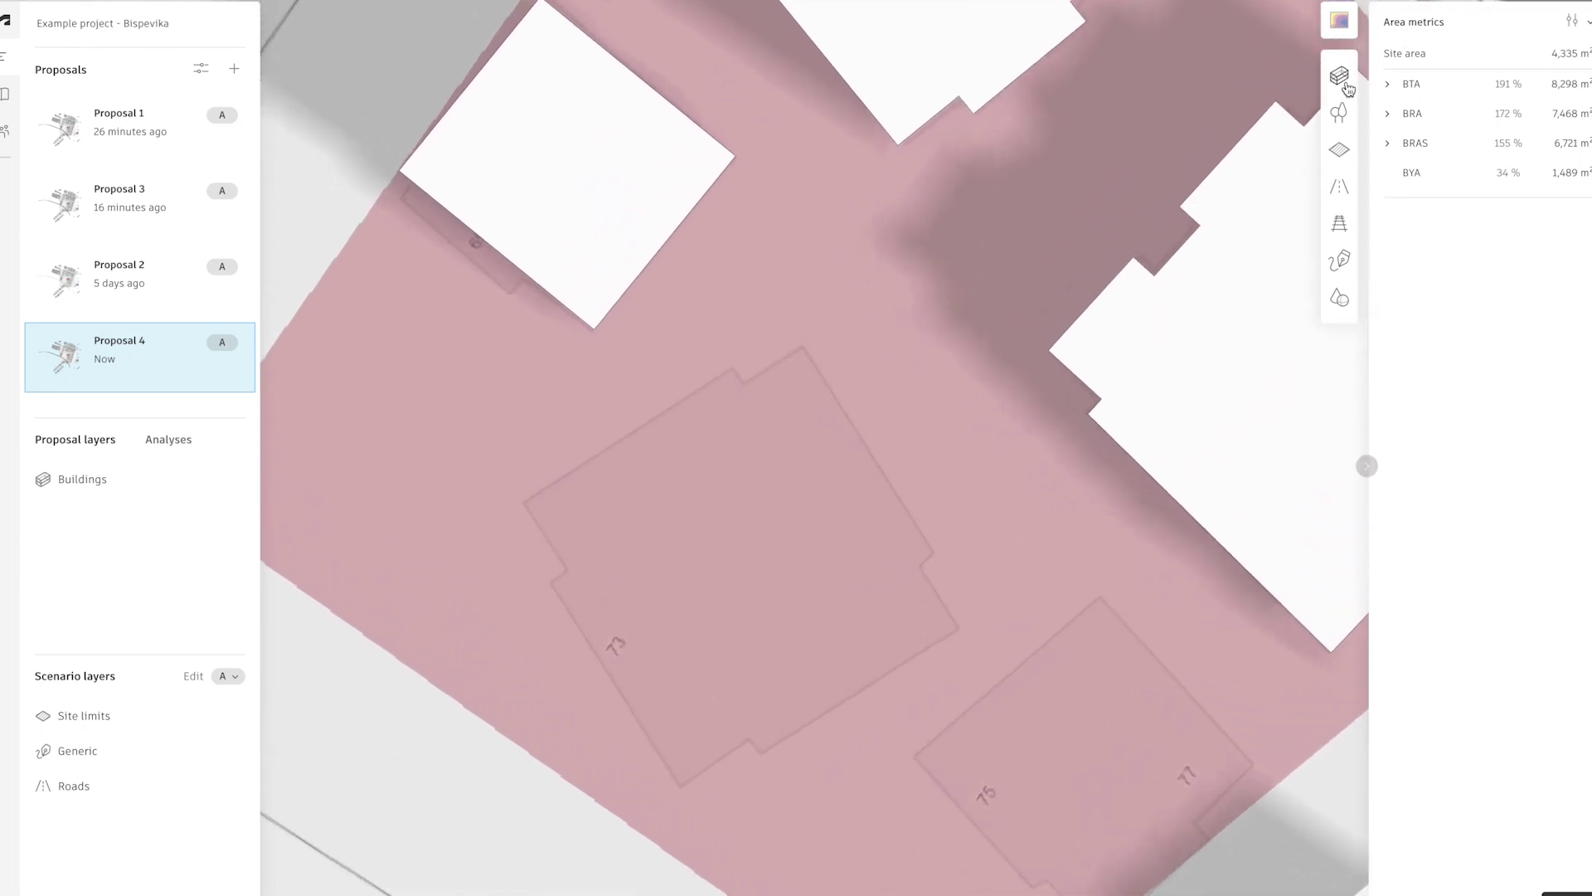
Sketch a footprint around plot 73 and close it into an extruded building
click(1346, 85)
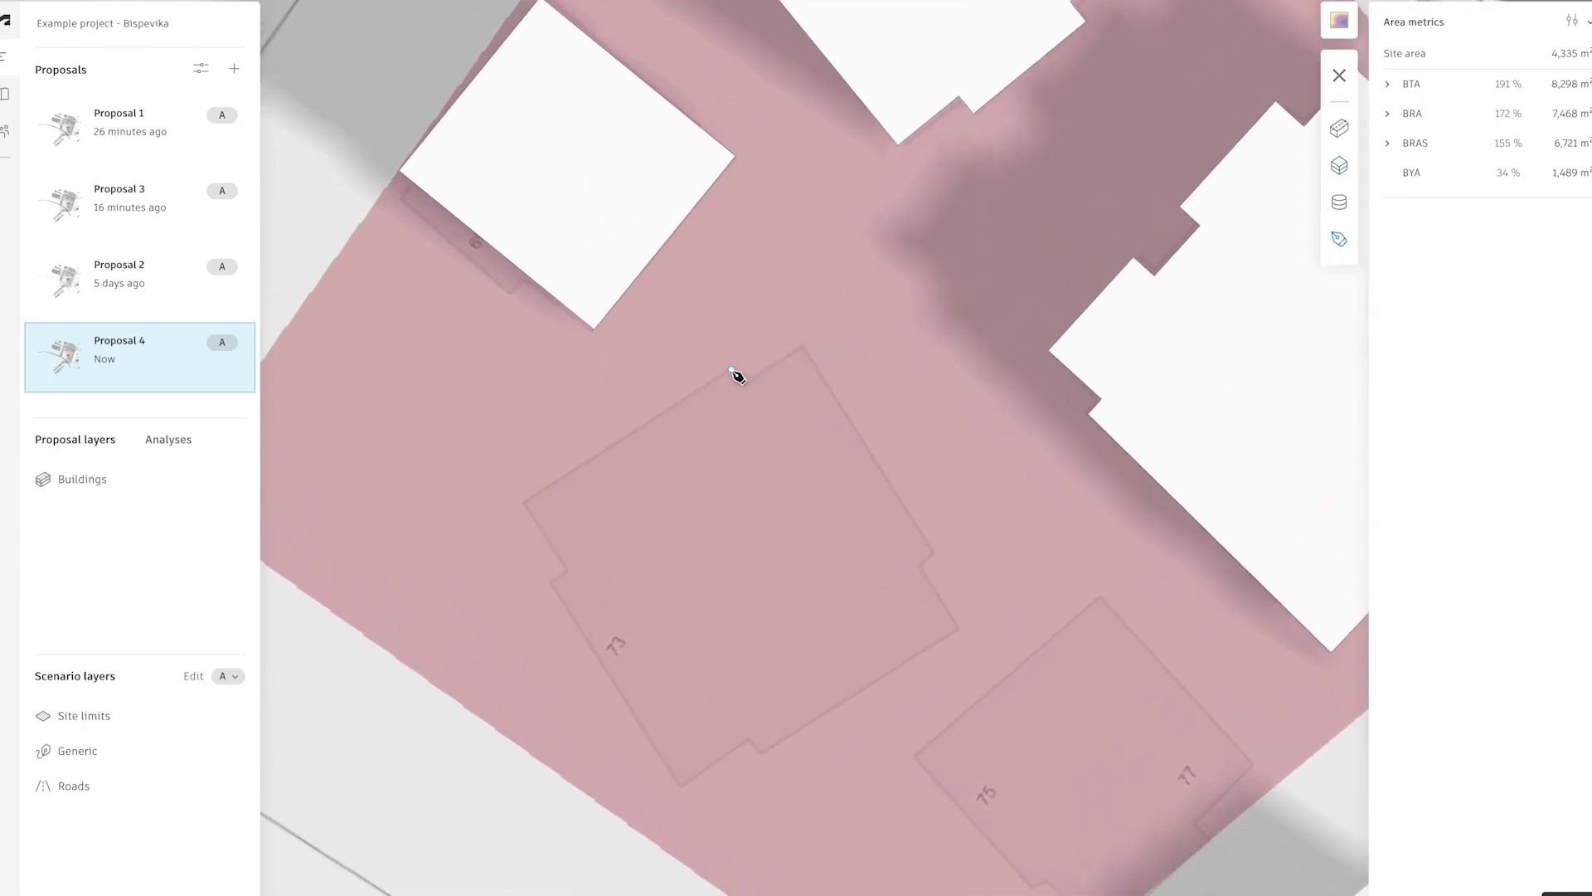
click(523, 501)
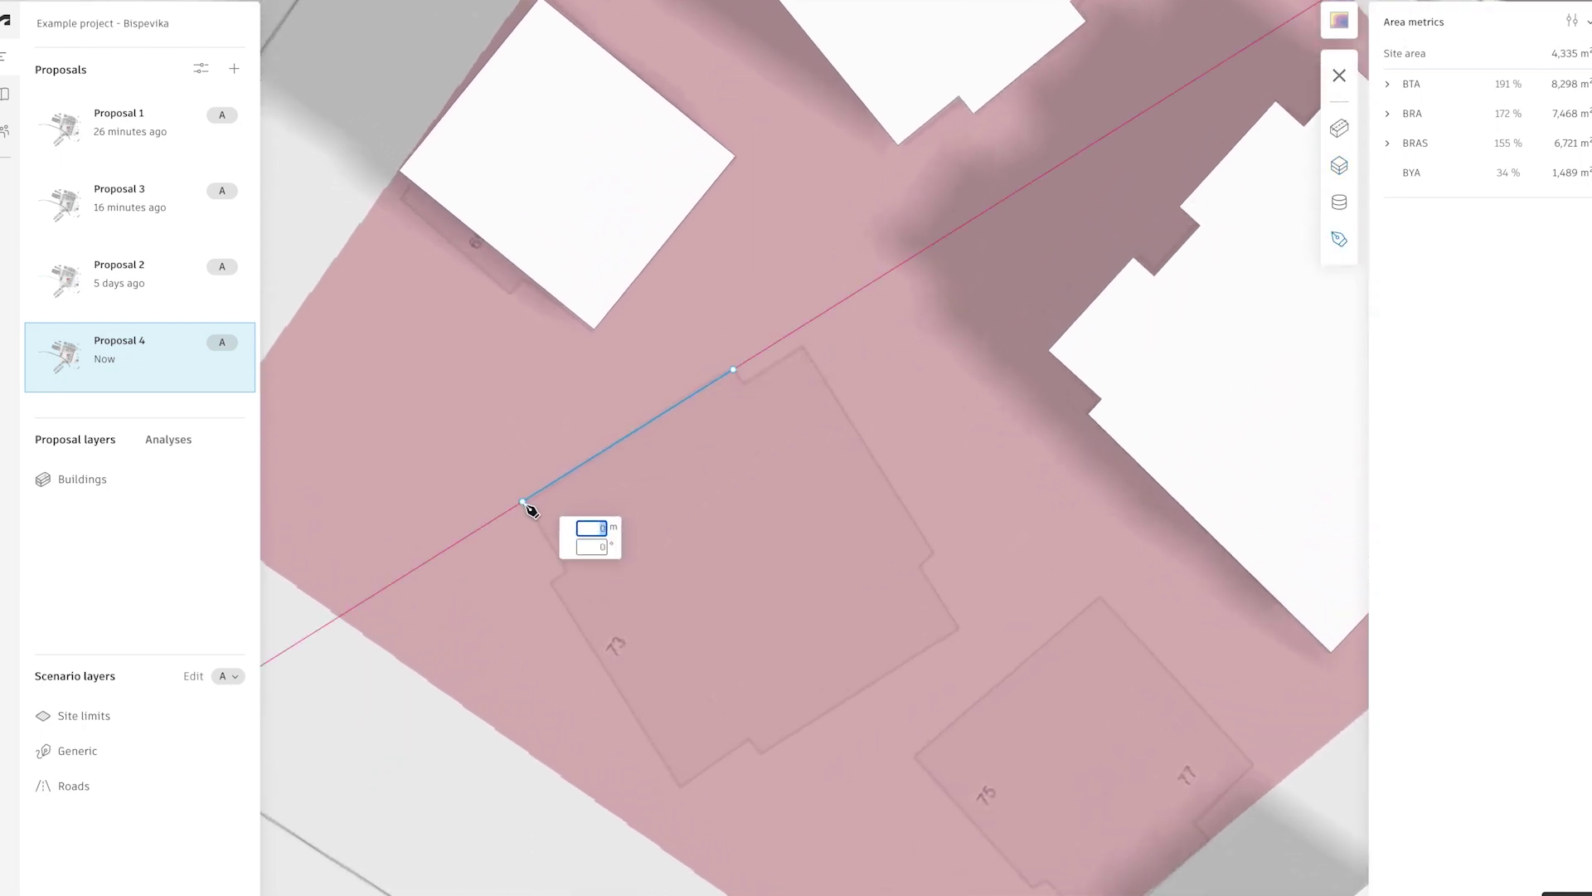
click(568, 573)
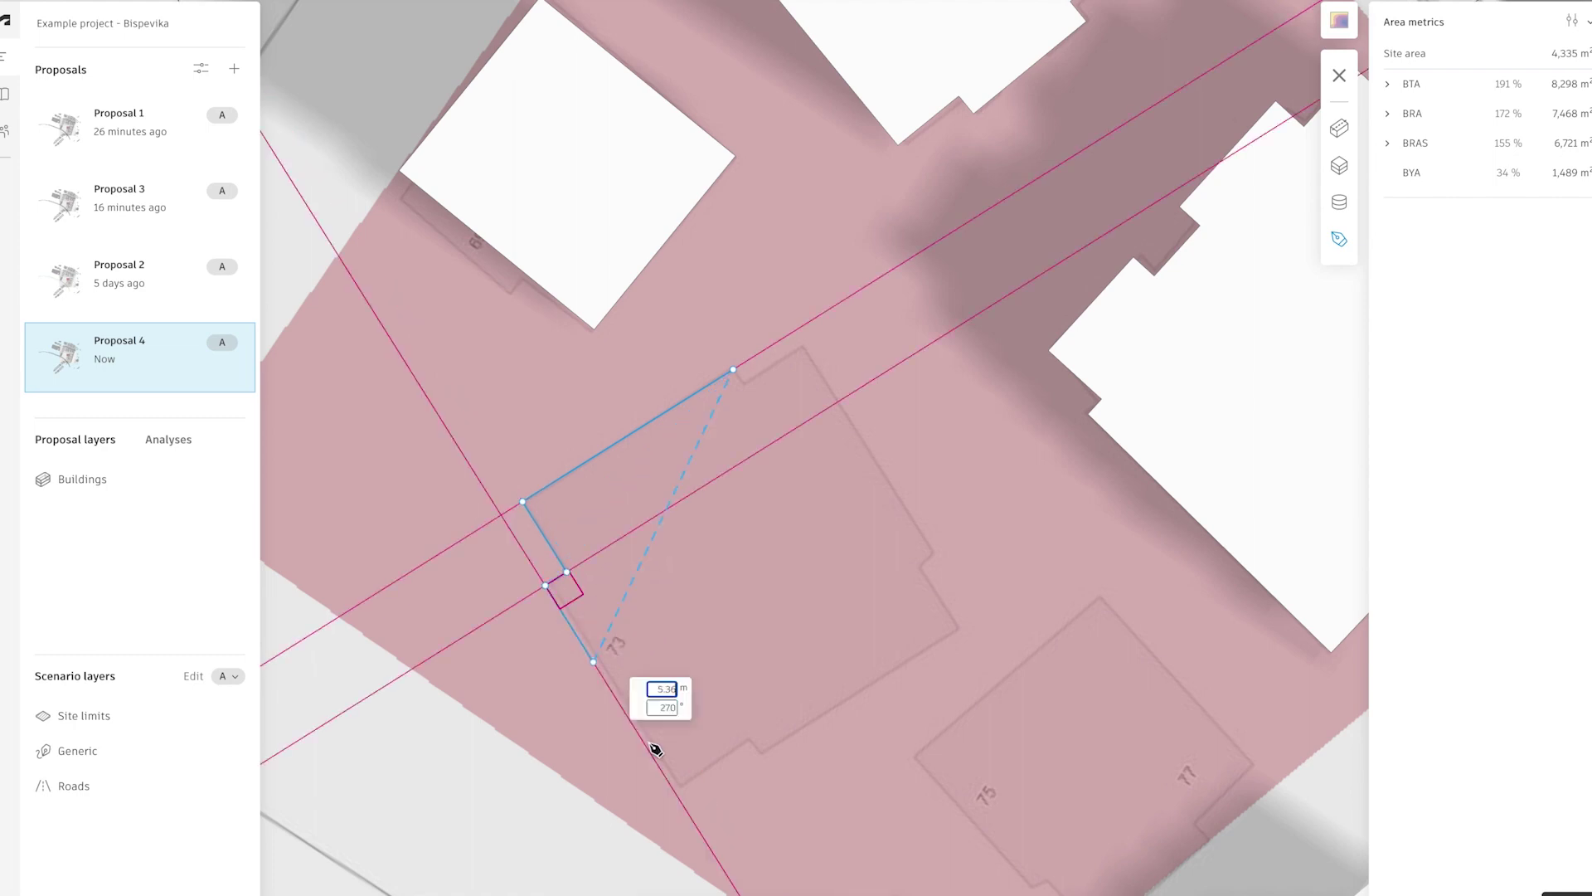
click(674, 793)
click(751, 744)
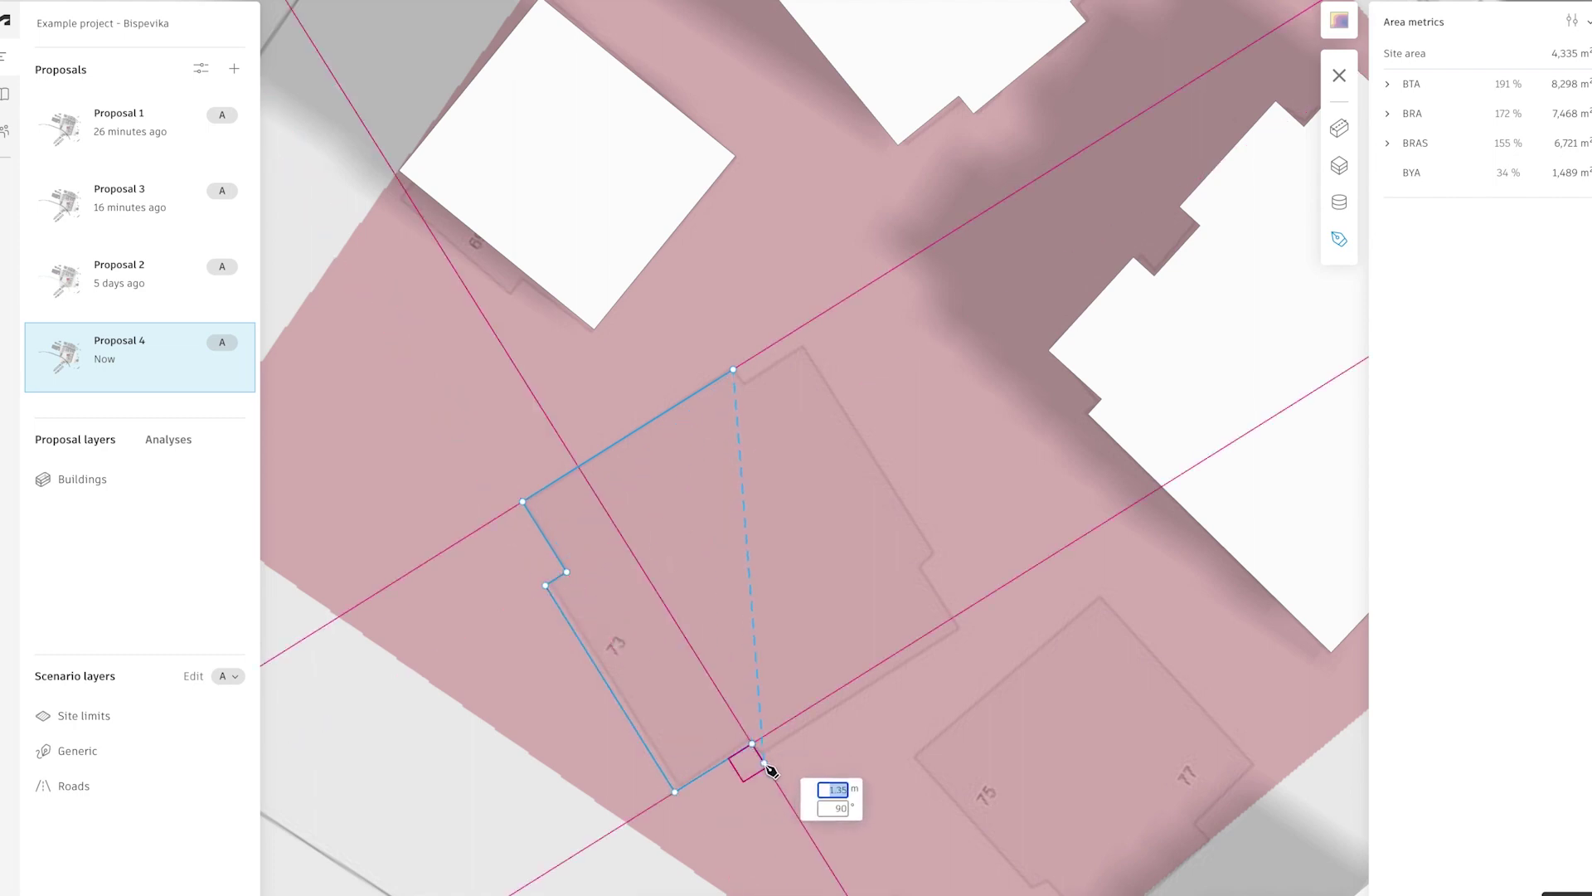
click(764, 762)
click(961, 639)
click(918, 570)
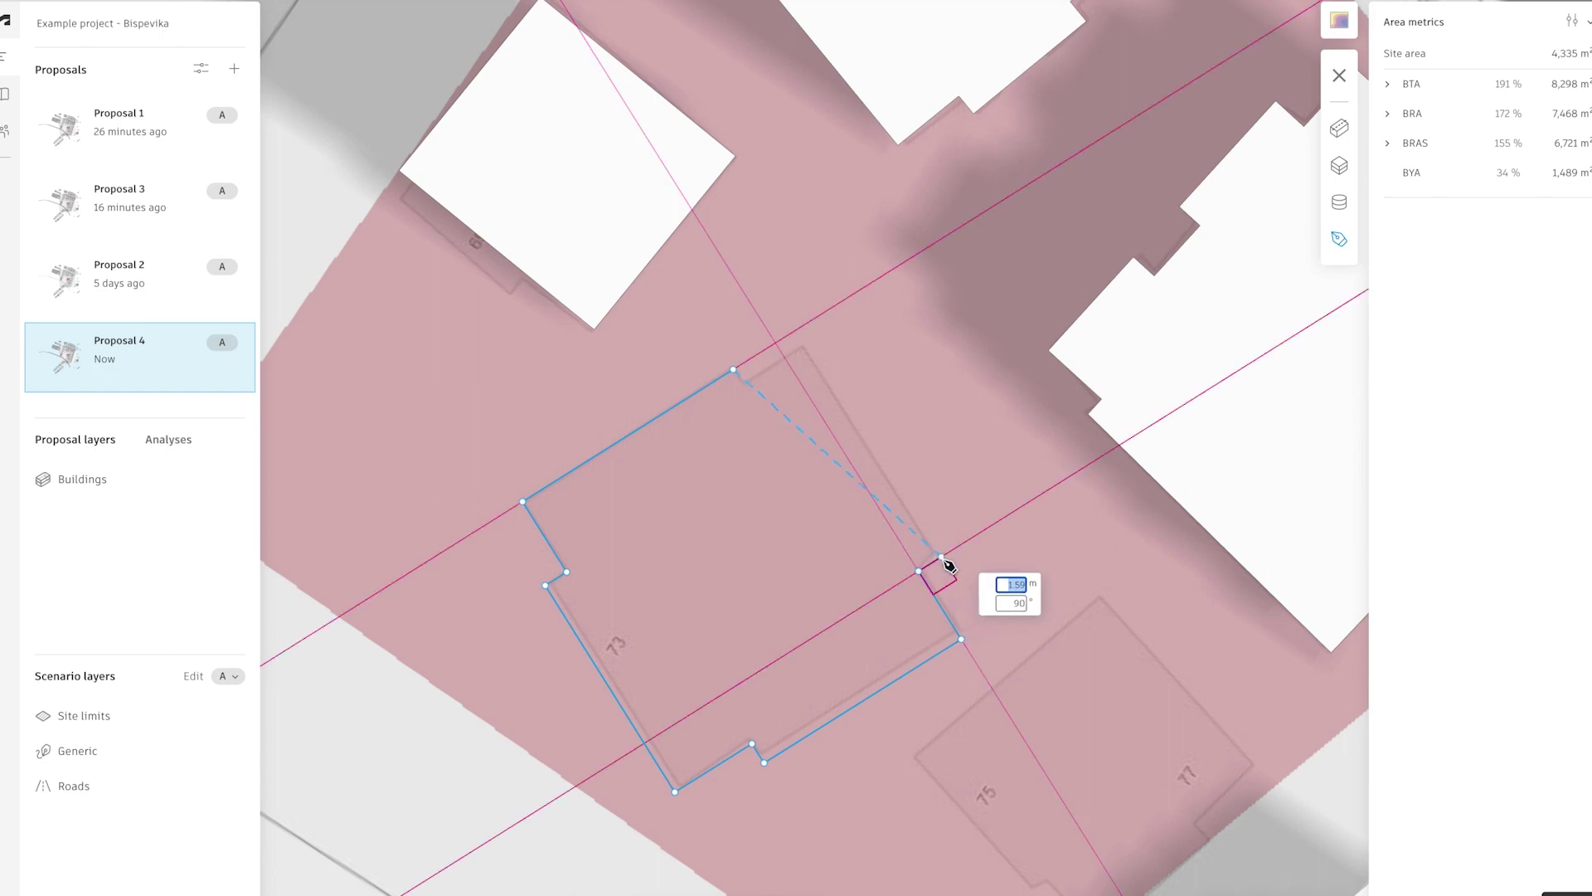
click(813, 356)
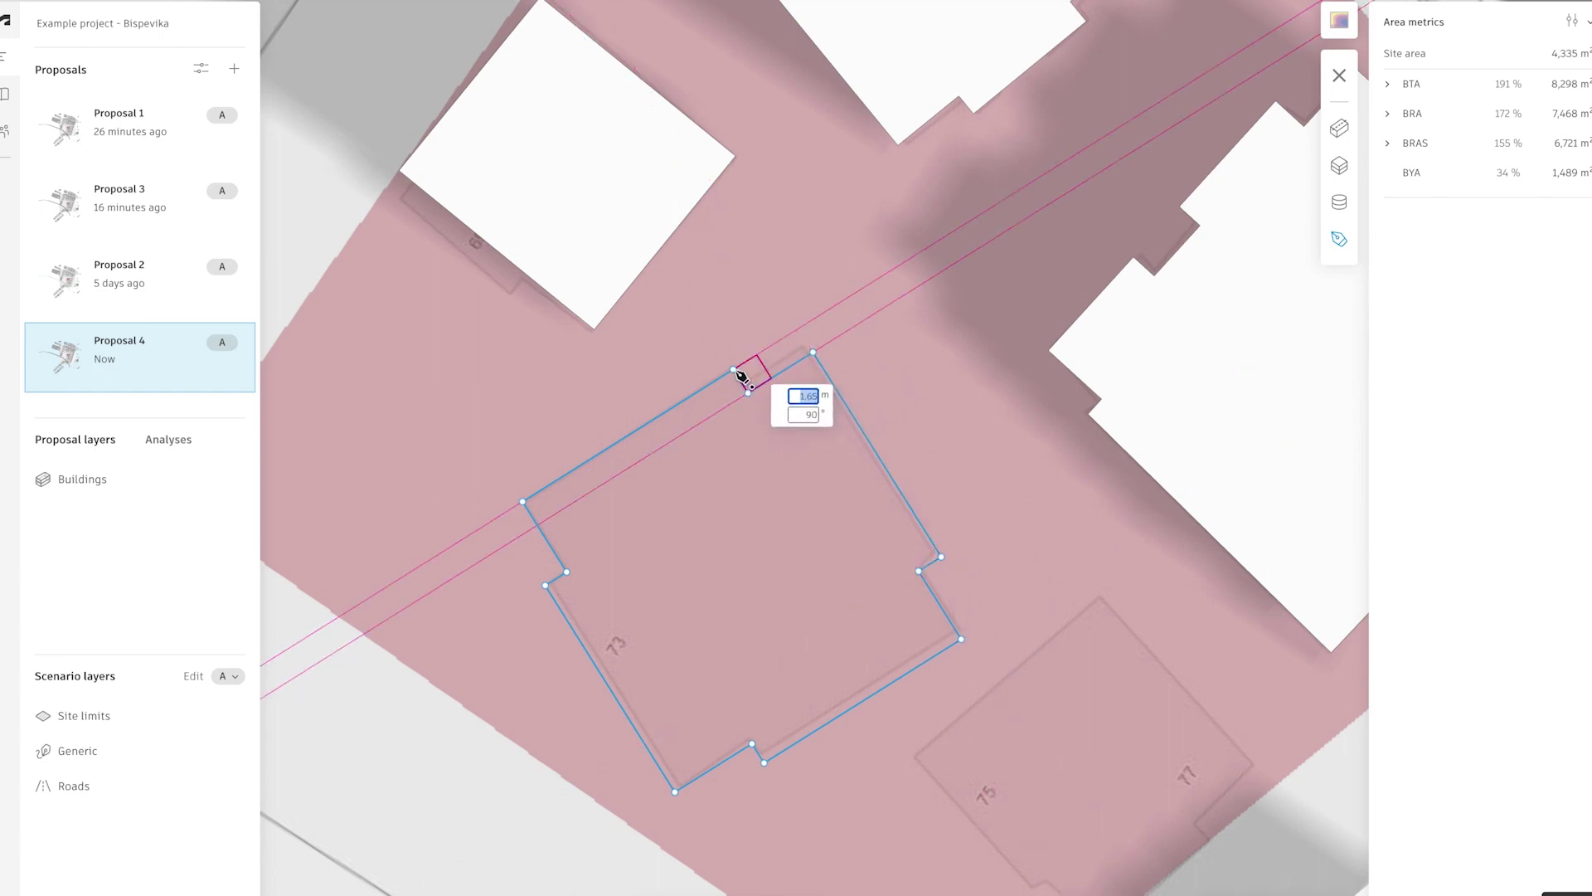
click(734, 370)
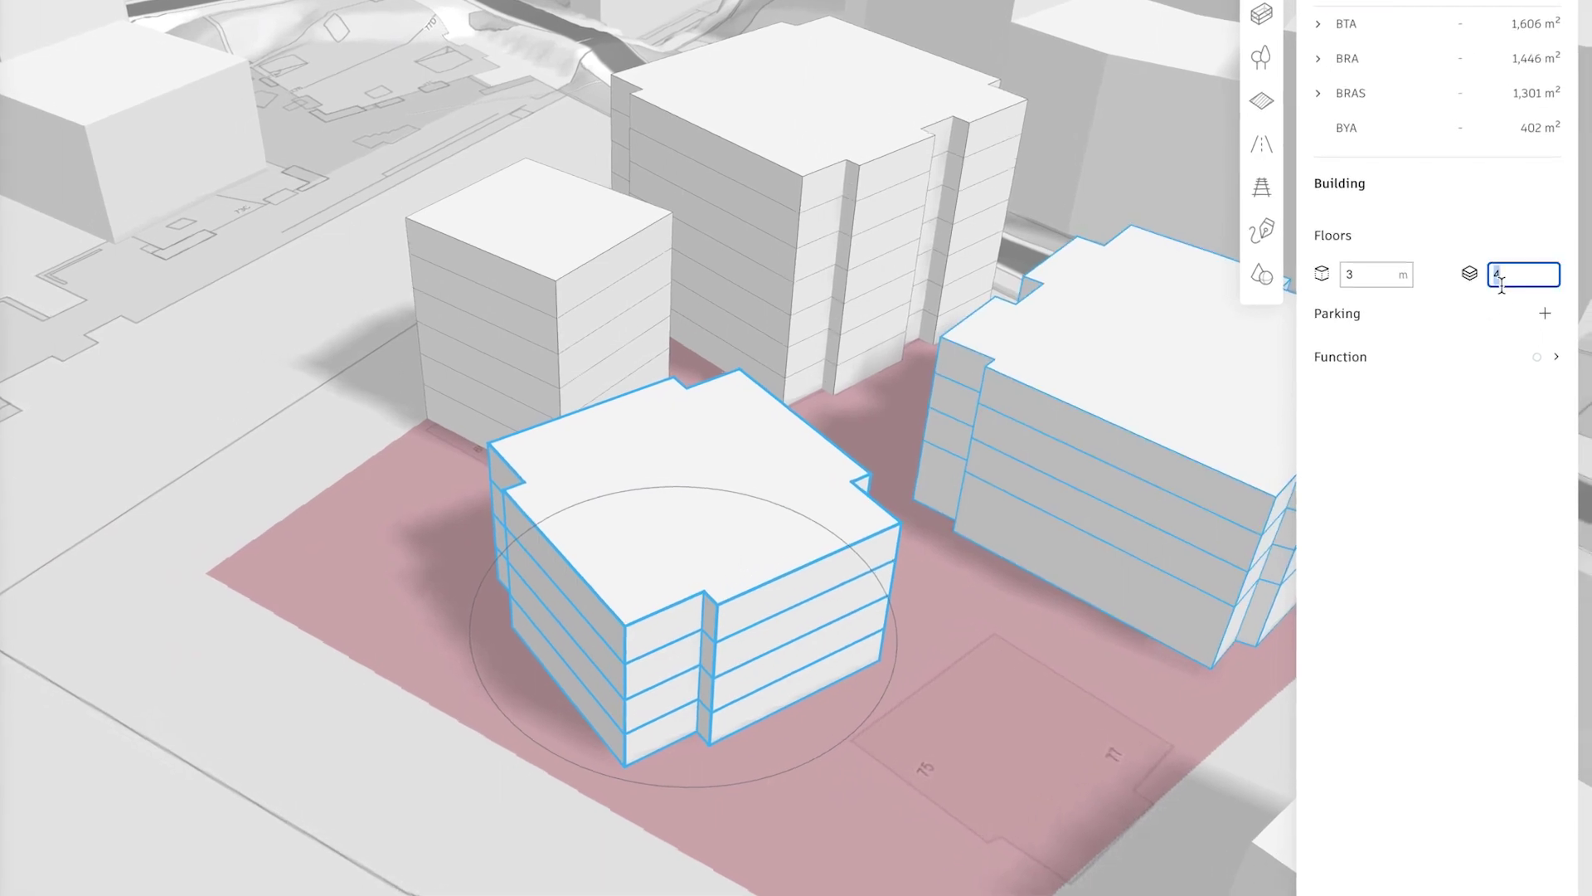
text(5)
Give the plot 73 building five floors and draw a building over plots 75 and 77
key(Return)
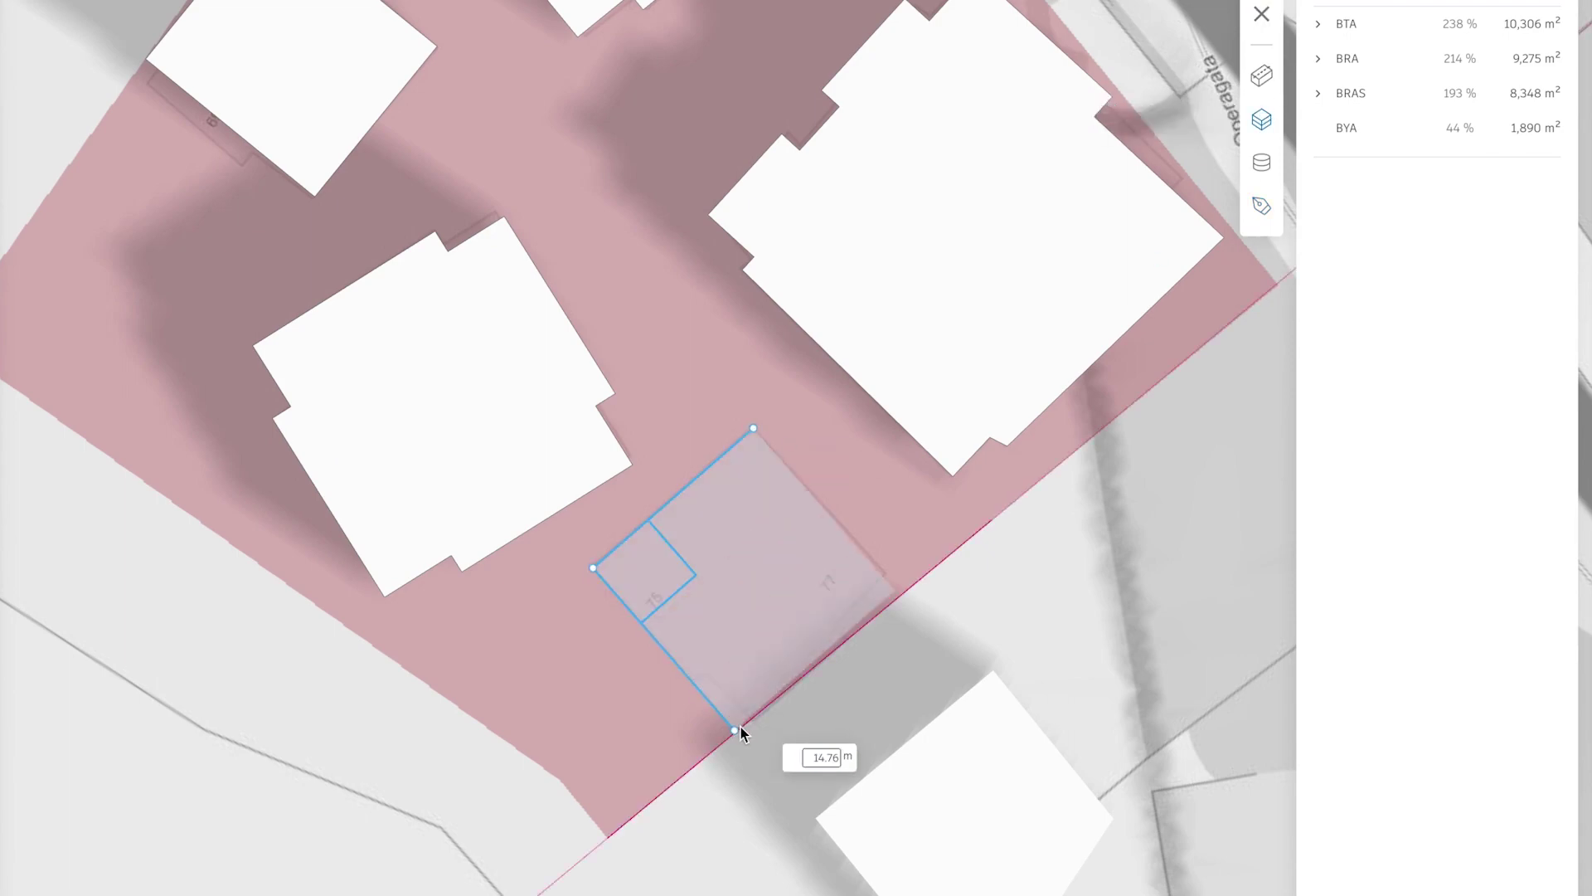
click(741, 727)
click(1523, 275)
text(7)
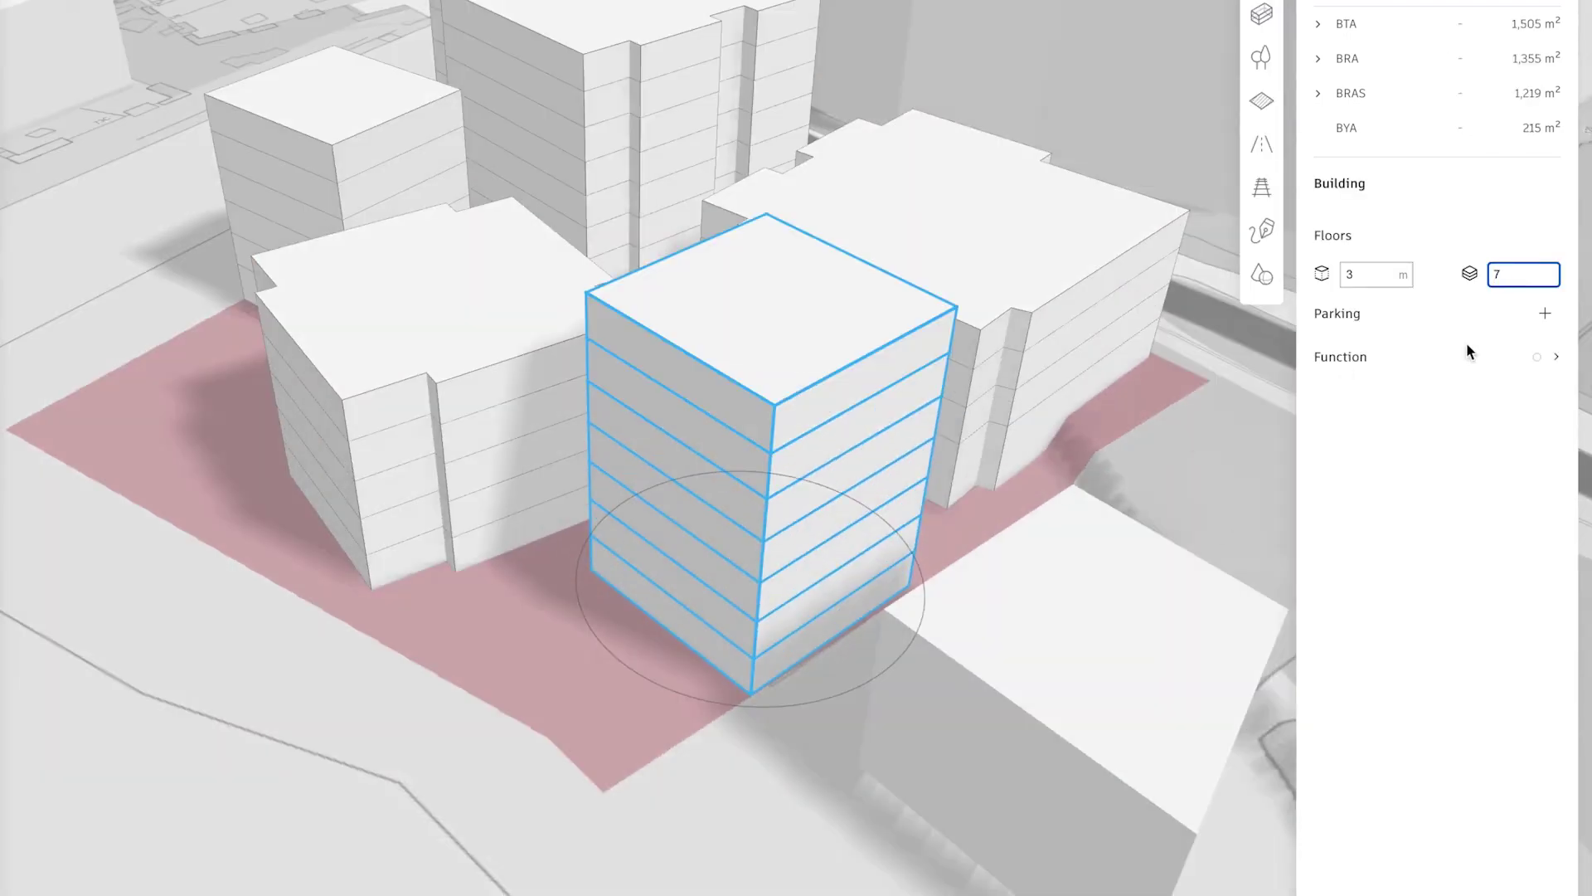
Assign a function to the seven-storey building and deselect to show site area totals
click(1555, 361)
click(1225, 353)
key(Escape)
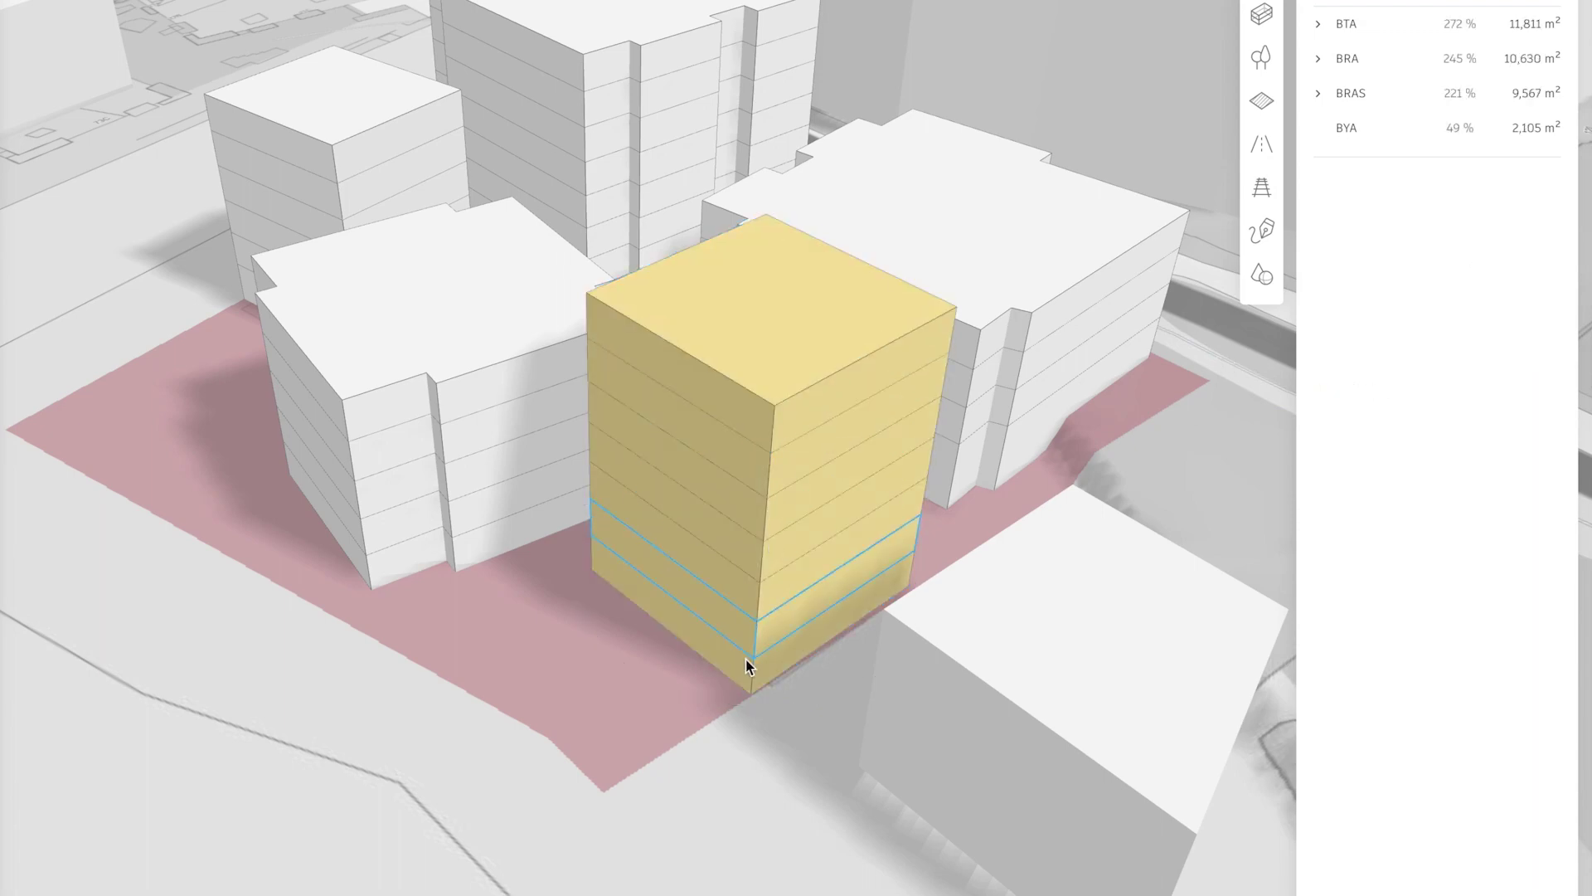
click(756, 743)
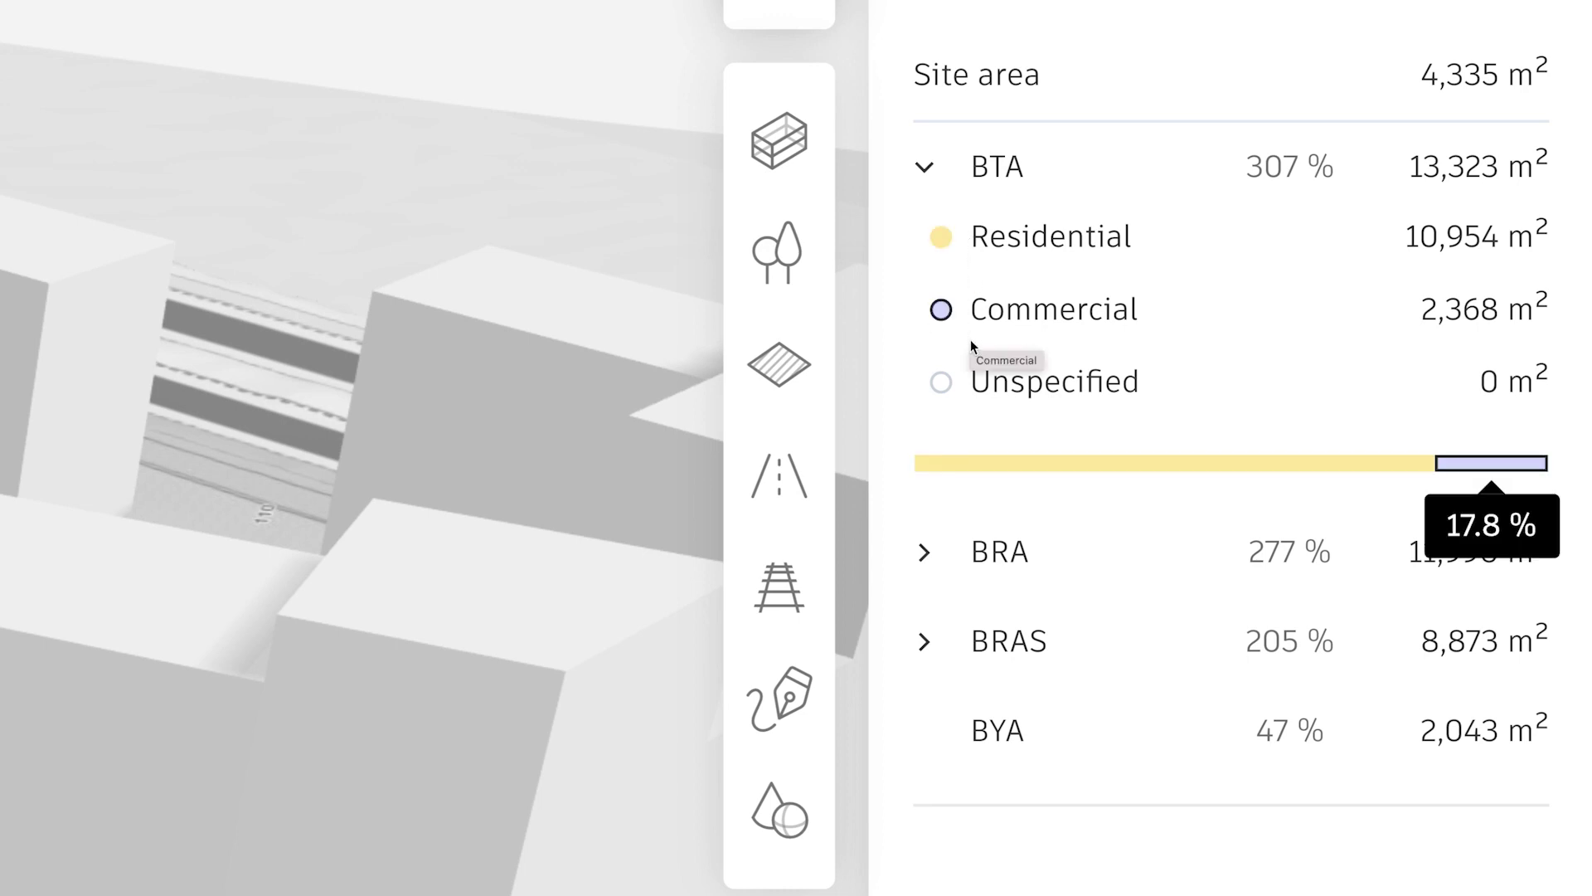
Expand the BRA and BRAS rows to show their Residential and Commercial split
click(924, 551)
scroll(921, 557, down, 2)
scroll(917, 560, down, 2)
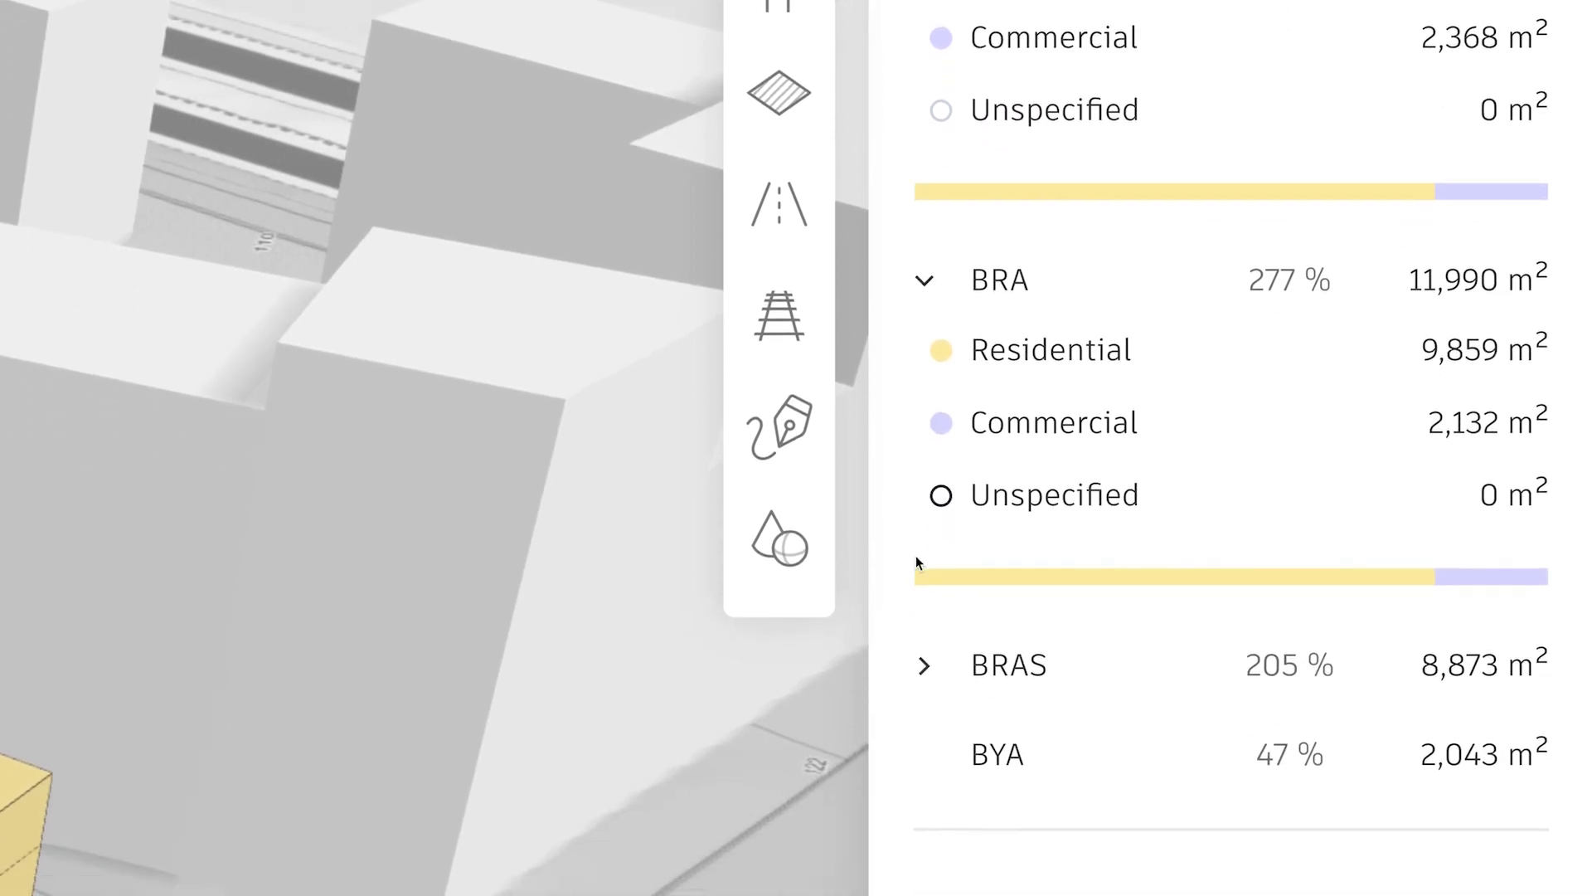
scroll(917, 560, down, 2)
click(925, 528)
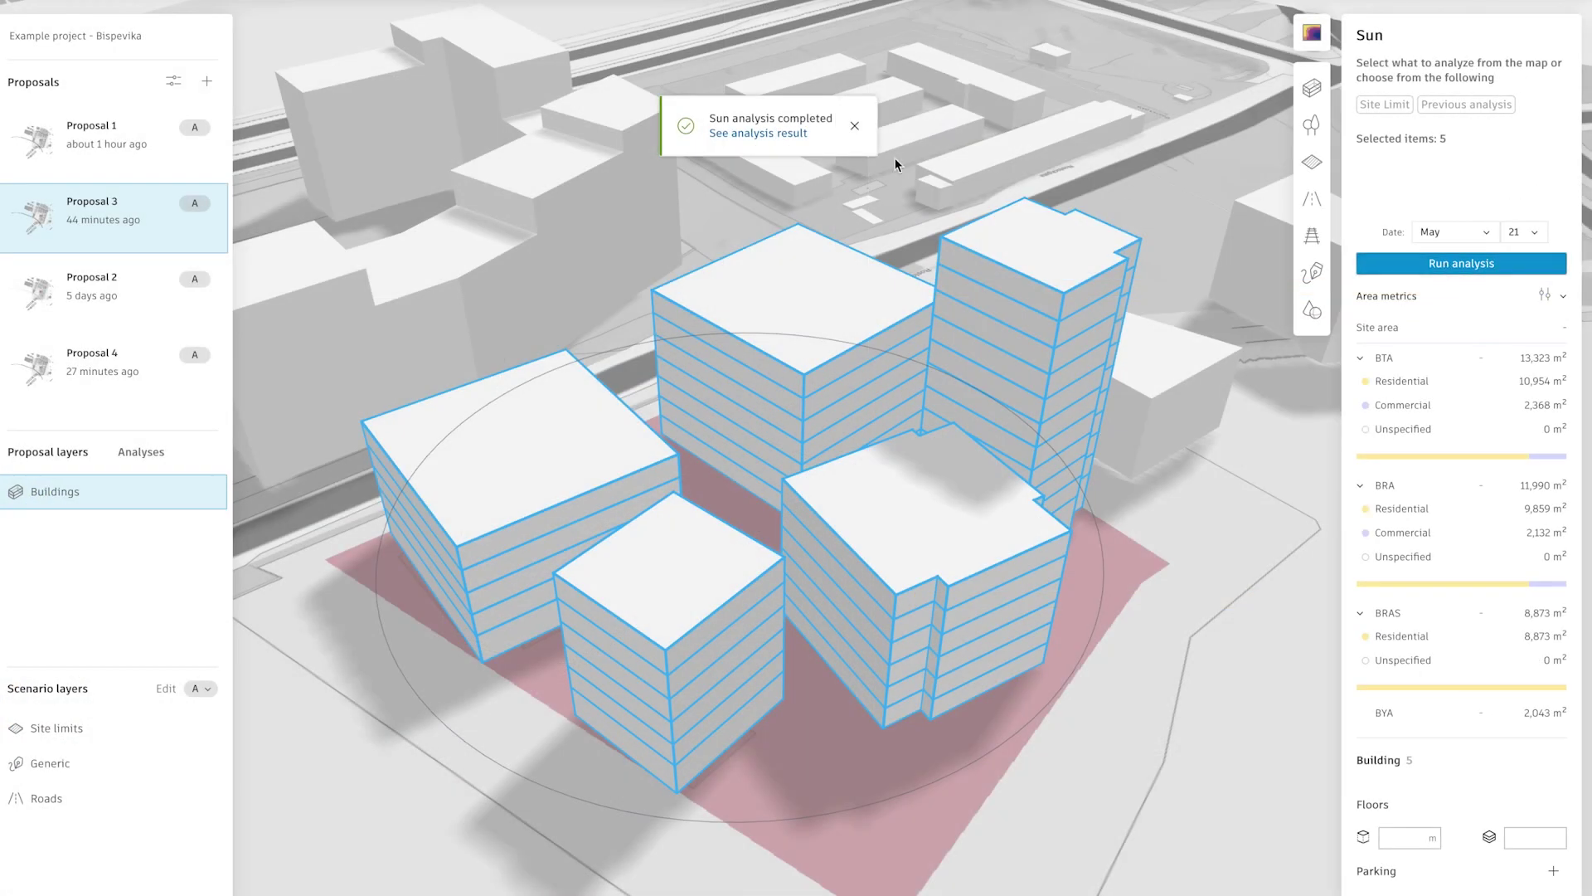
Show Proposal 3's sun-hour results and inspect sun hours on the smaller front building
click(759, 133)
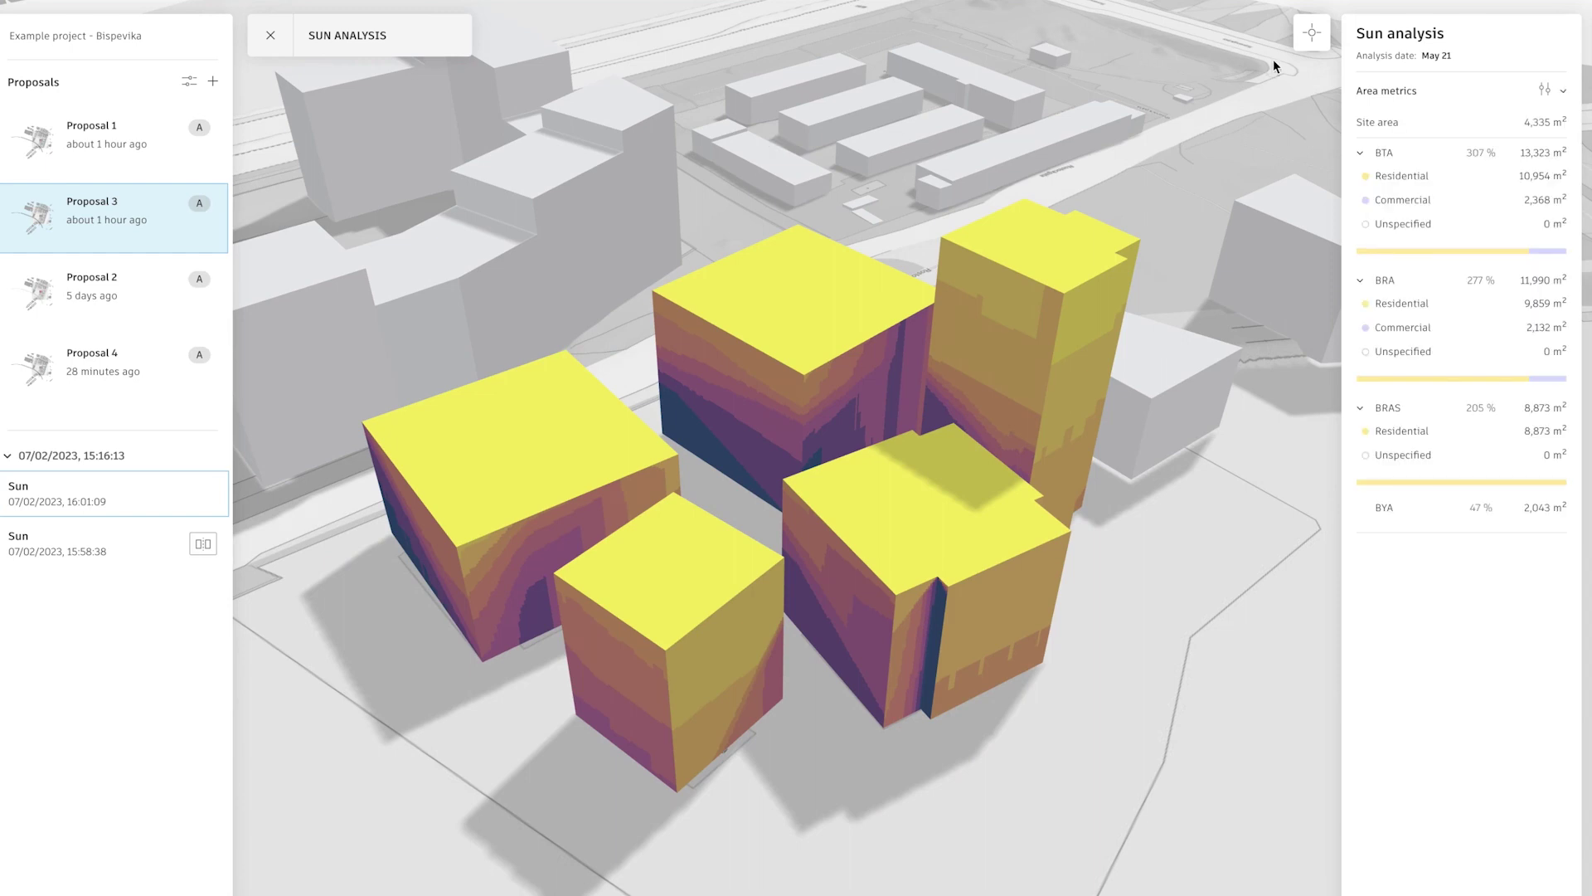
click(1309, 46)
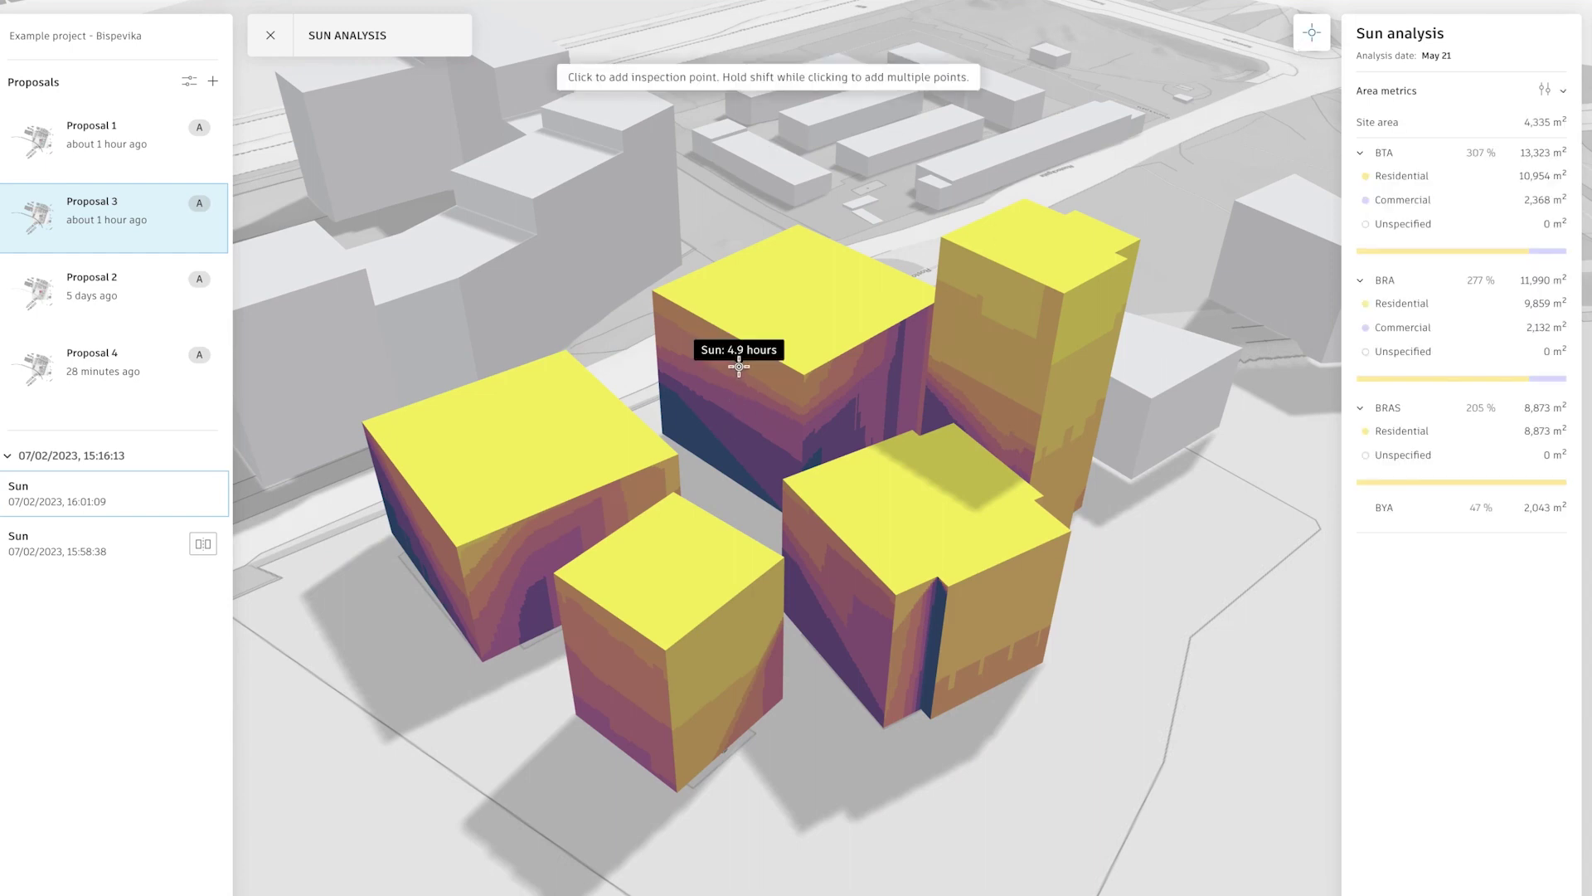
click(733, 657)
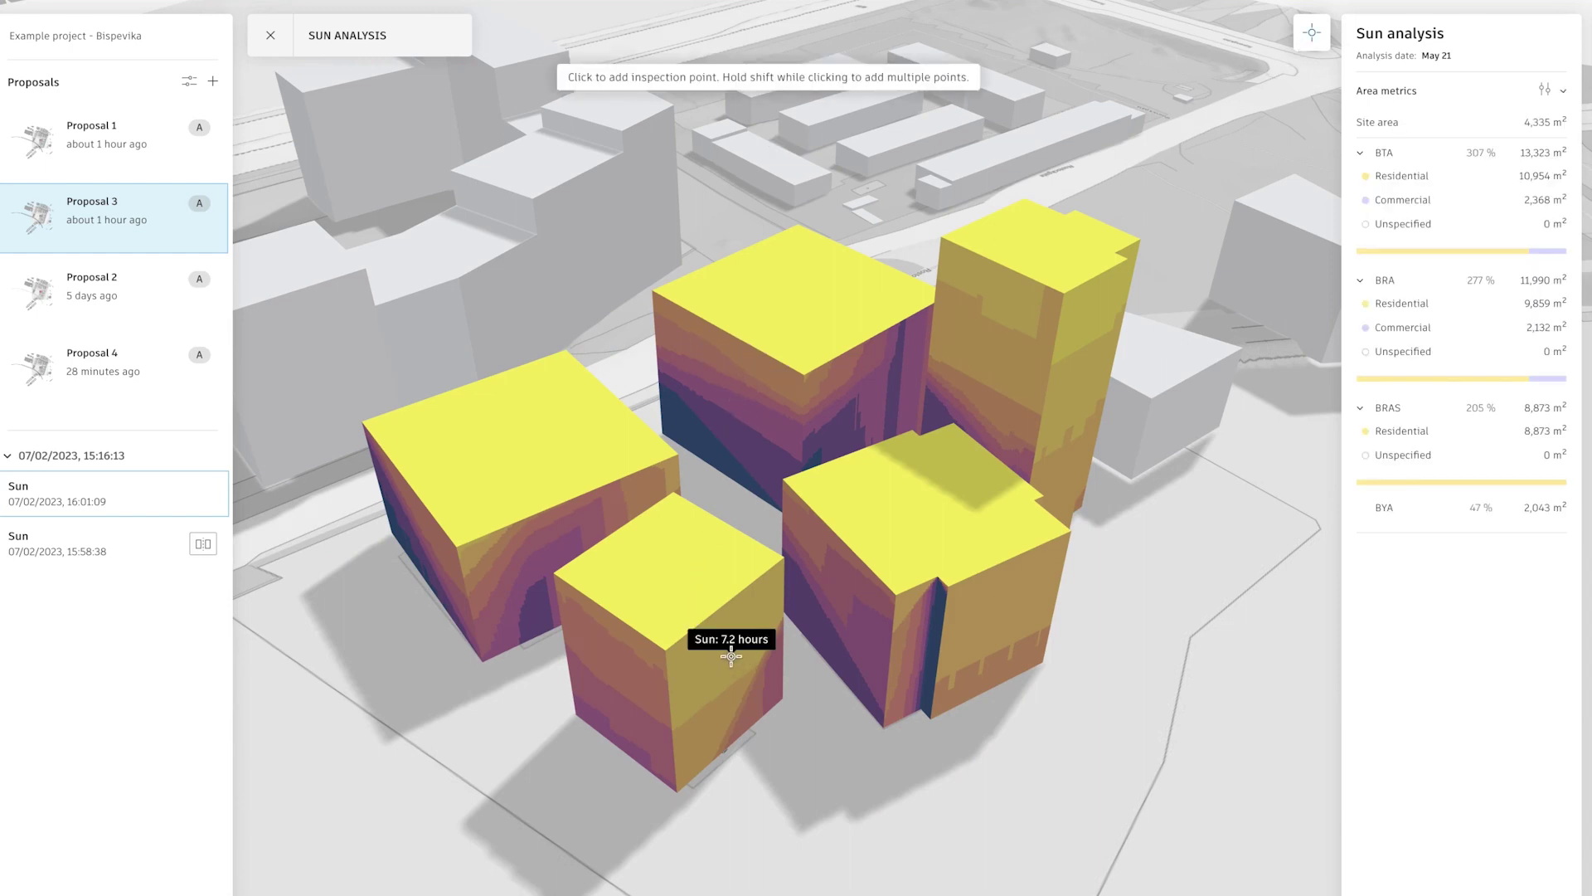
mouse_move(1124, 577)
right_down()
mouse_move(1050, 598)
mouse_move(970, 548)
right_up()
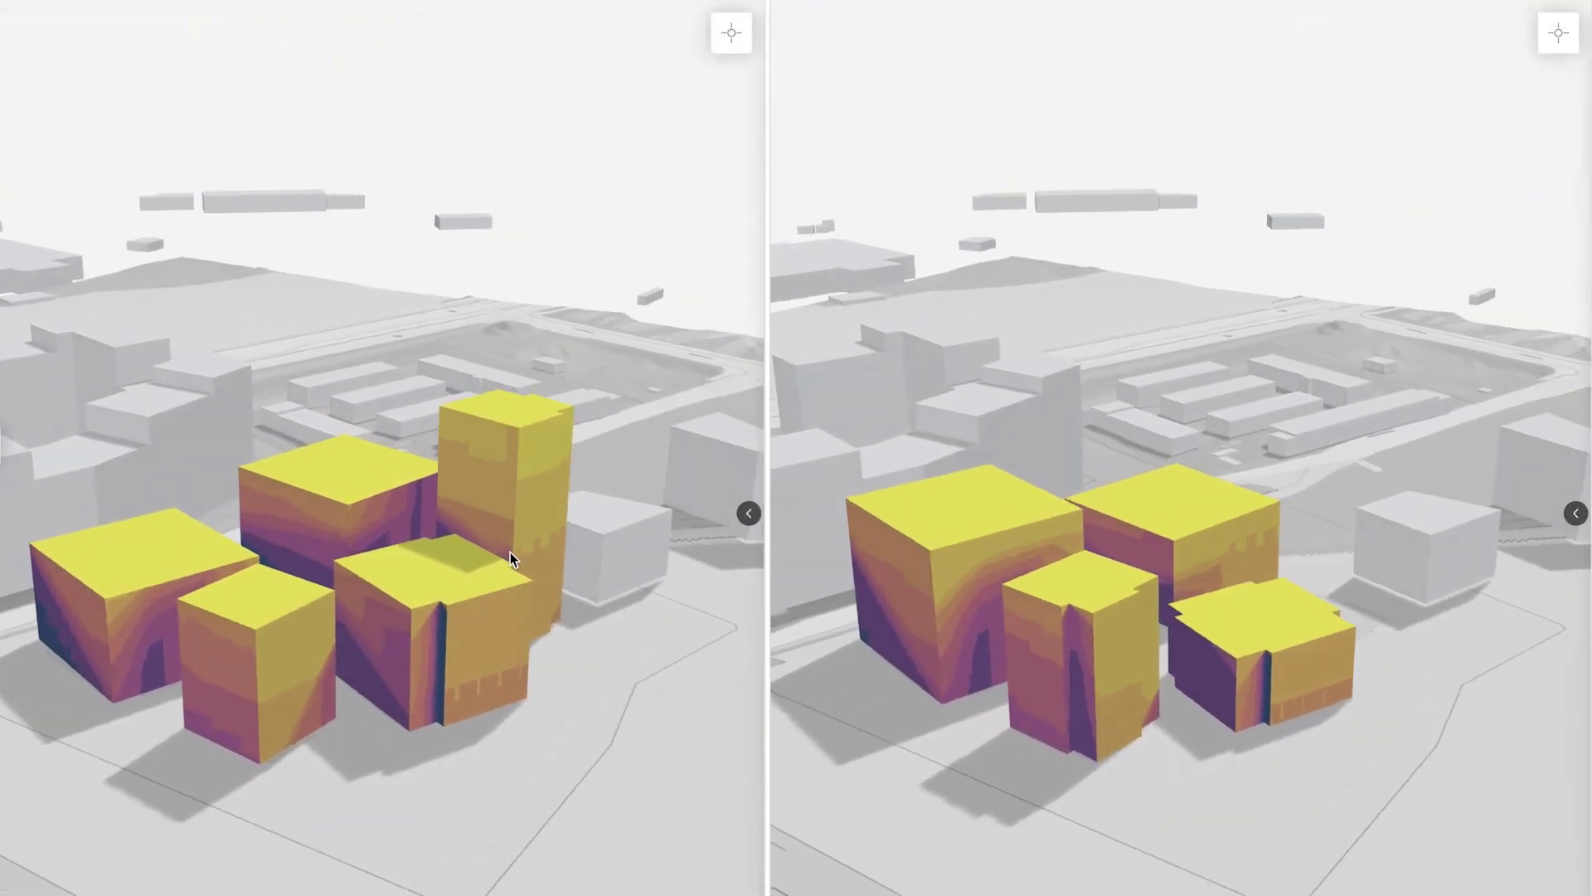
Inspect sun hours in both compared proposals, then bring up Option A - Original's actions
click(732, 34)
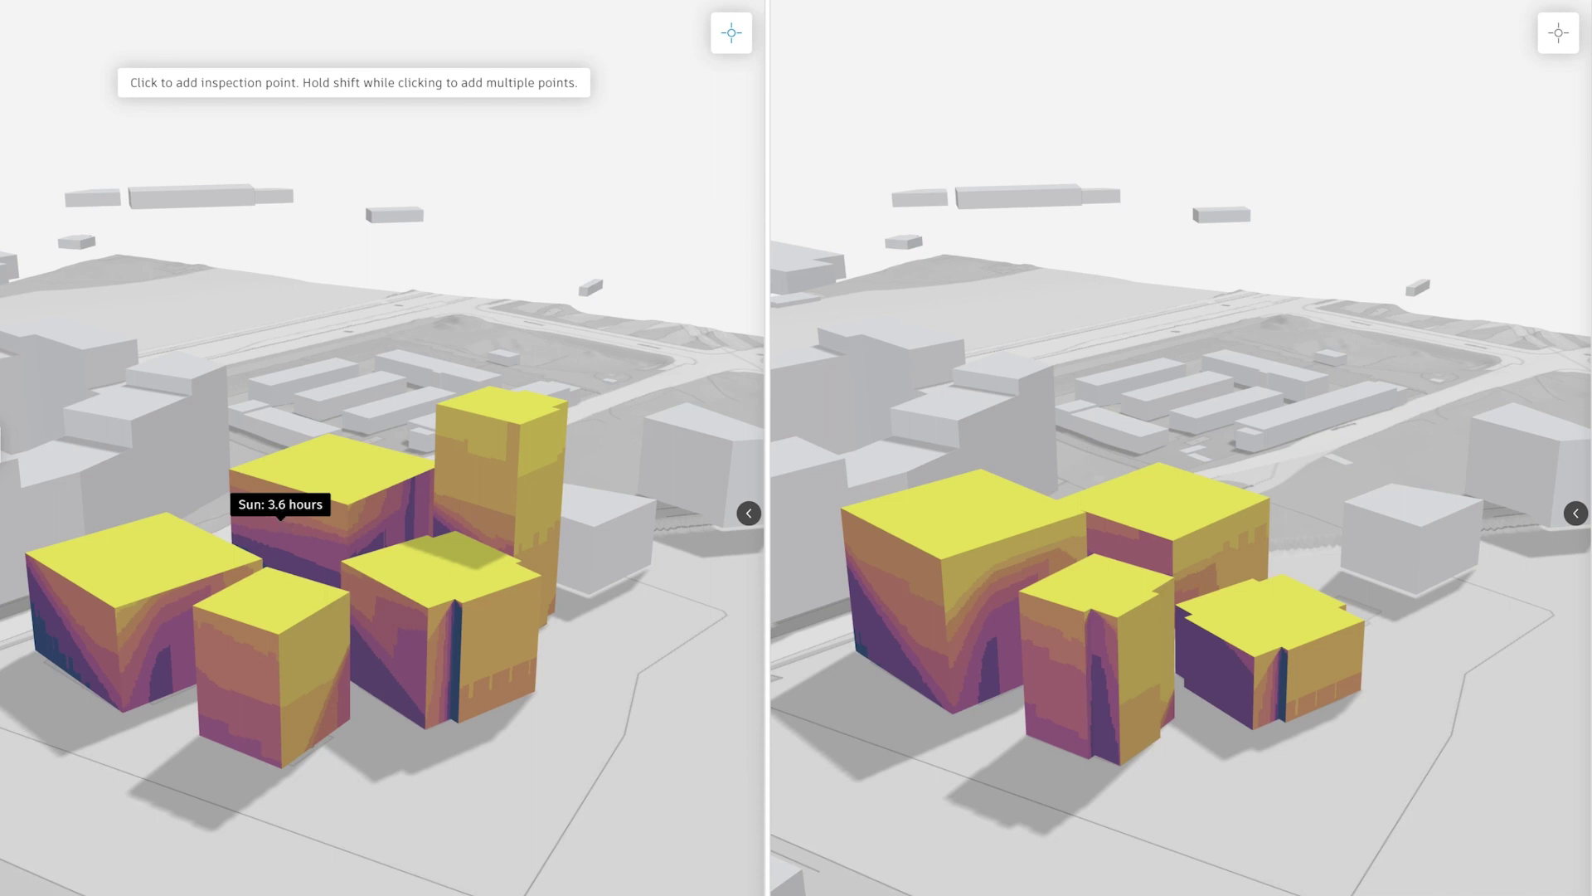
click(1556, 34)
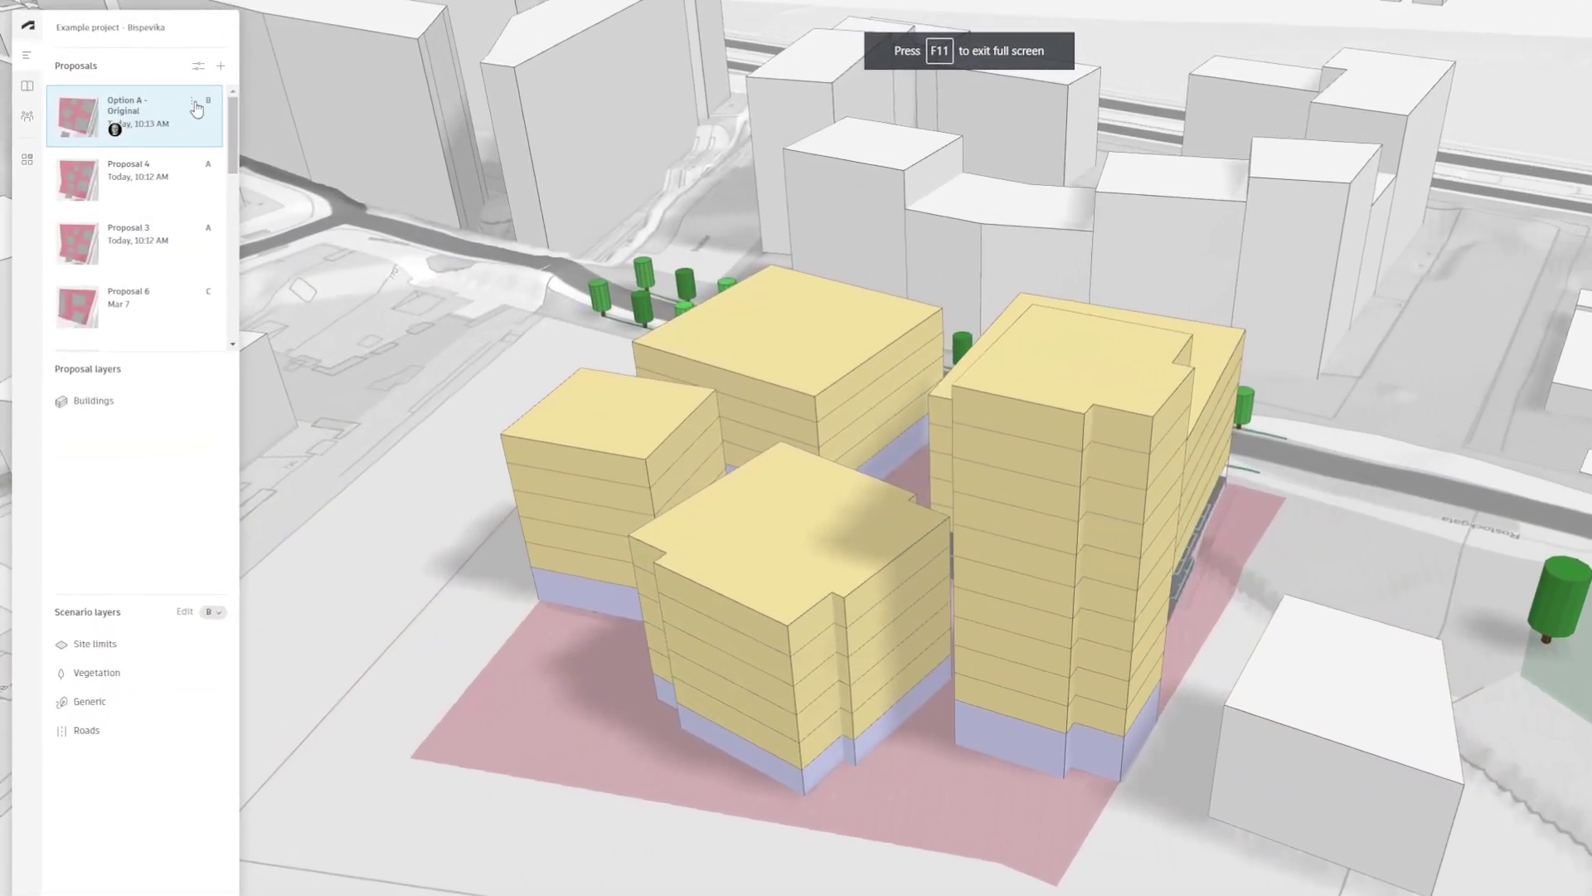
click(195, 102)
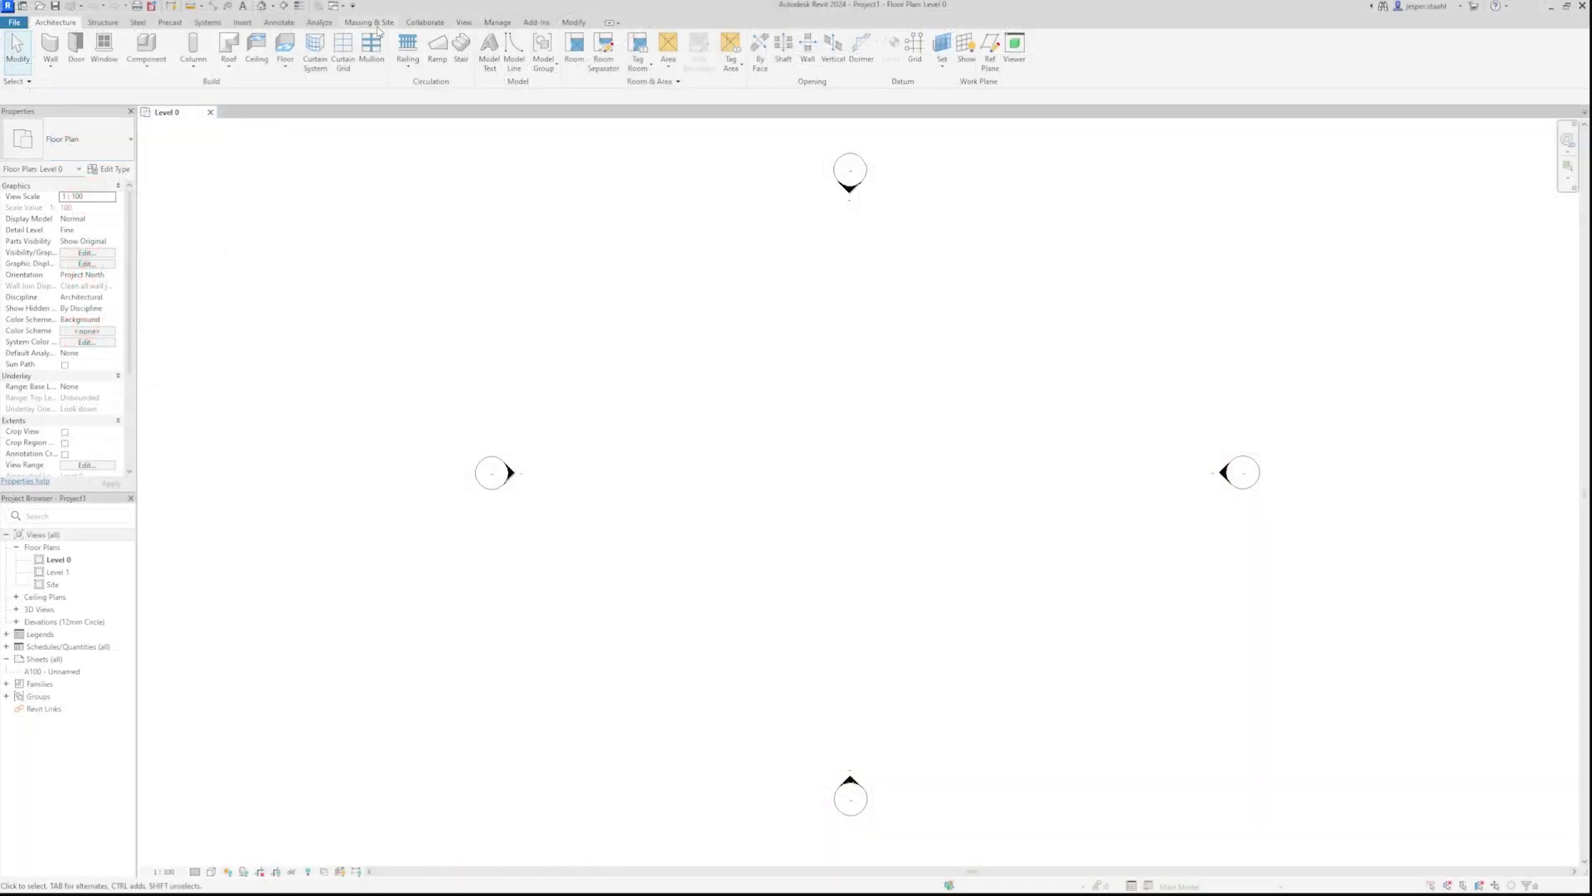
Load the Bispevika proposal as walls, floors and roofs, then show Building 2 Level 4
click(369, 22)
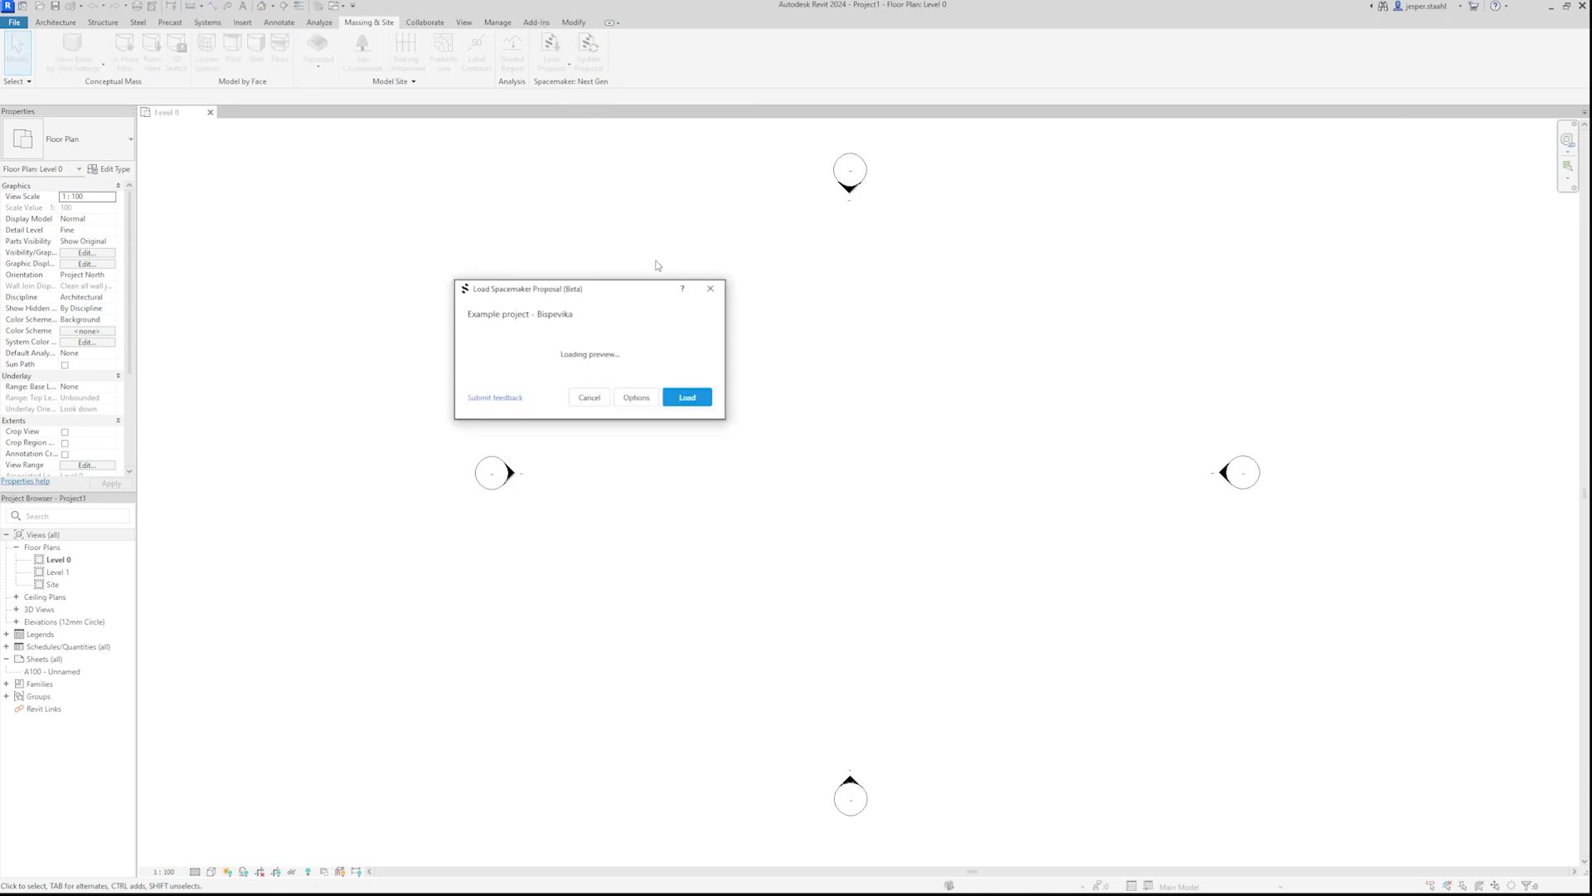
click(636, 397)
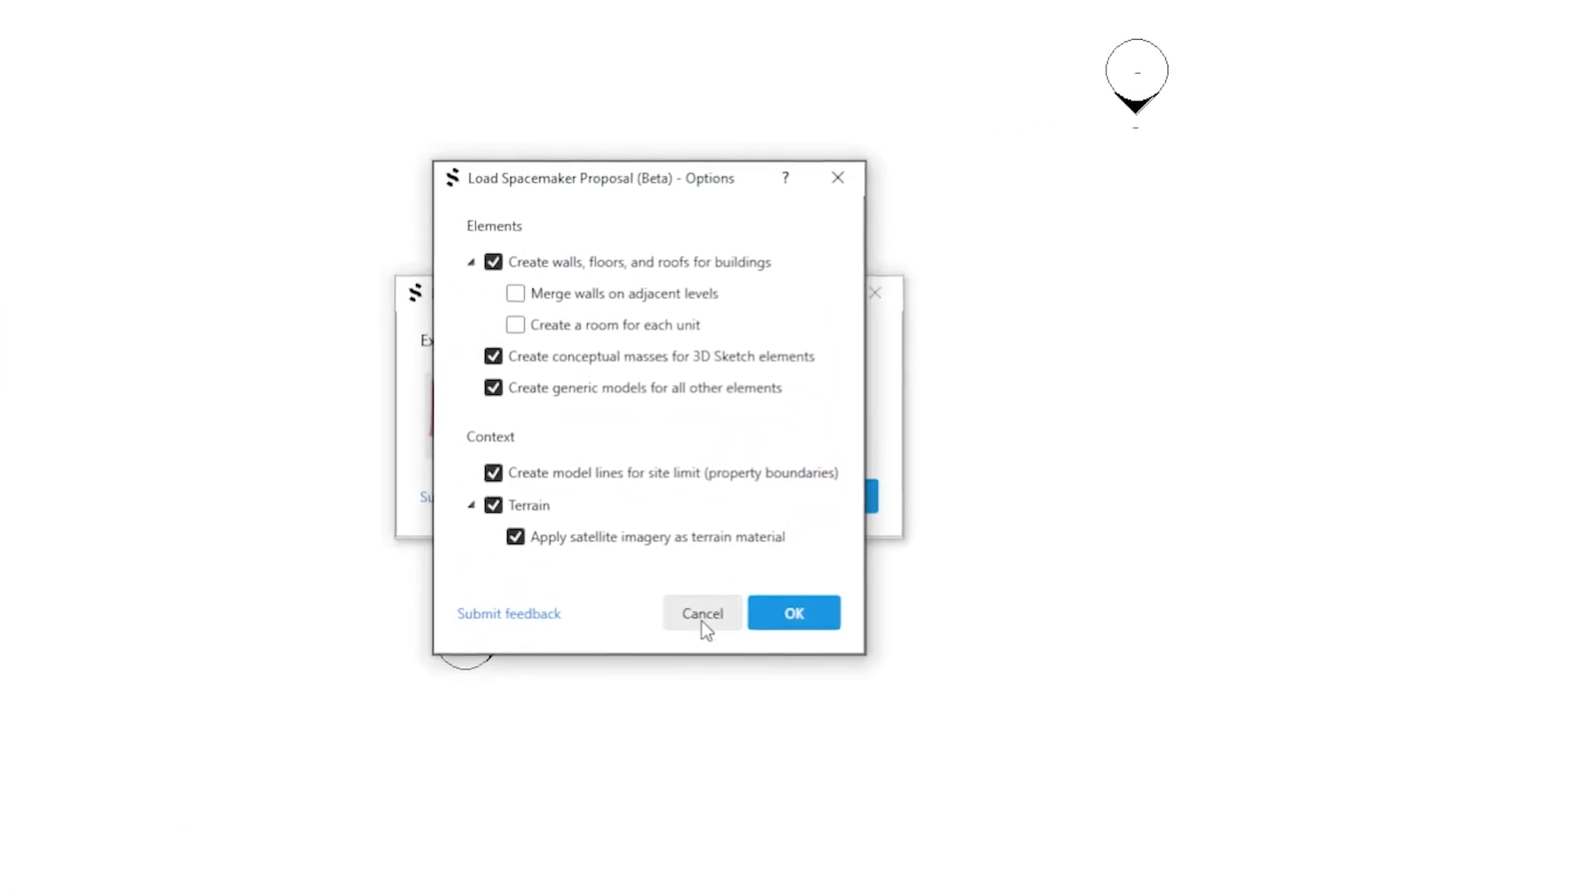
click(791, 566)
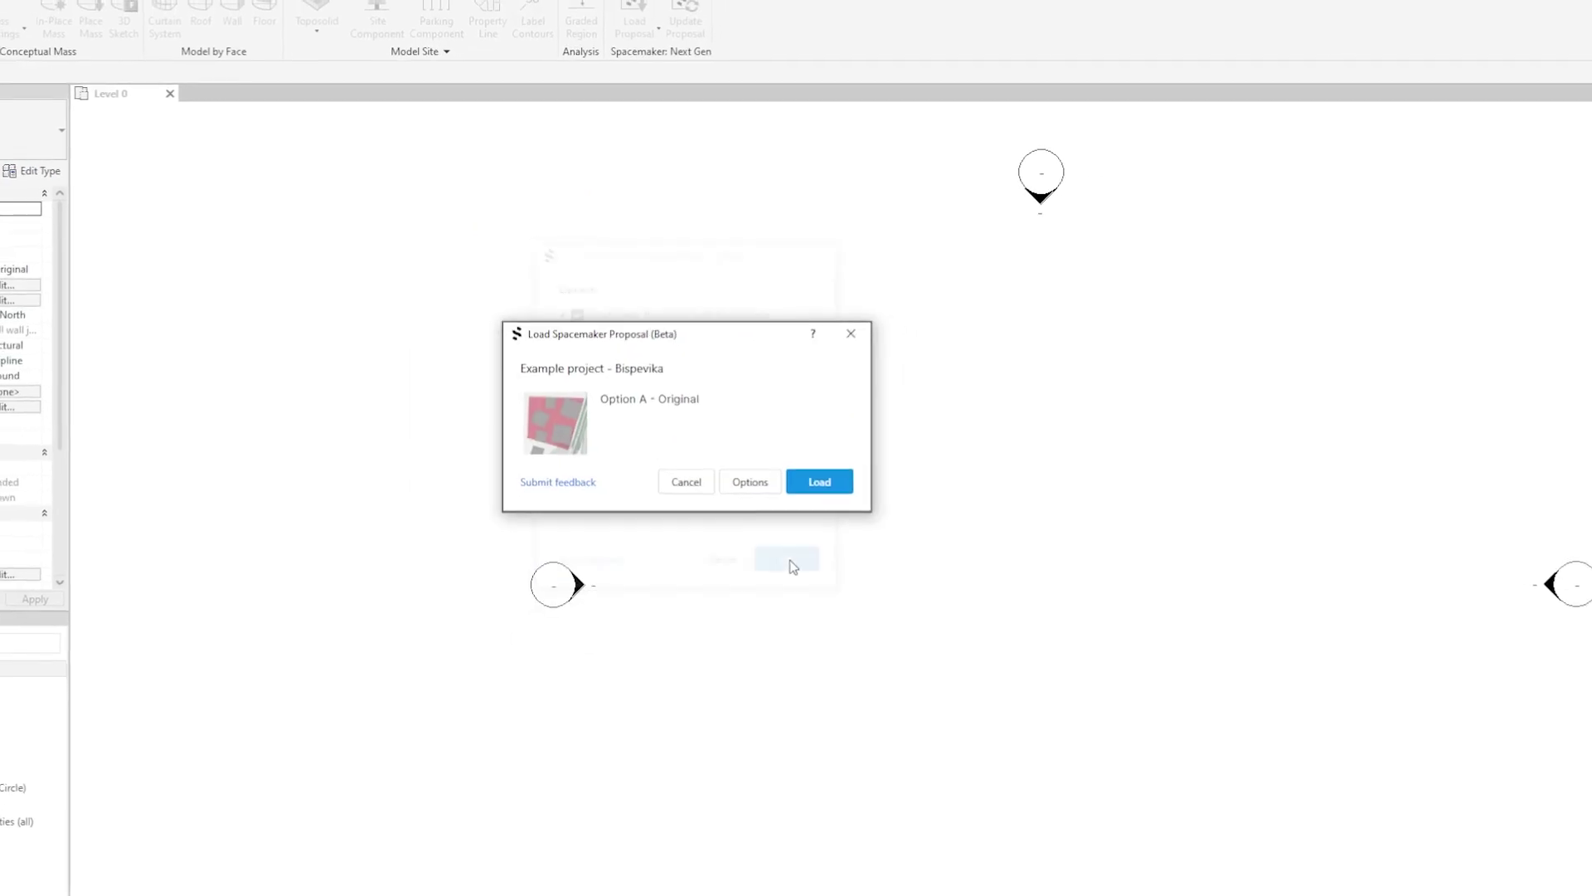
click(820, 482)
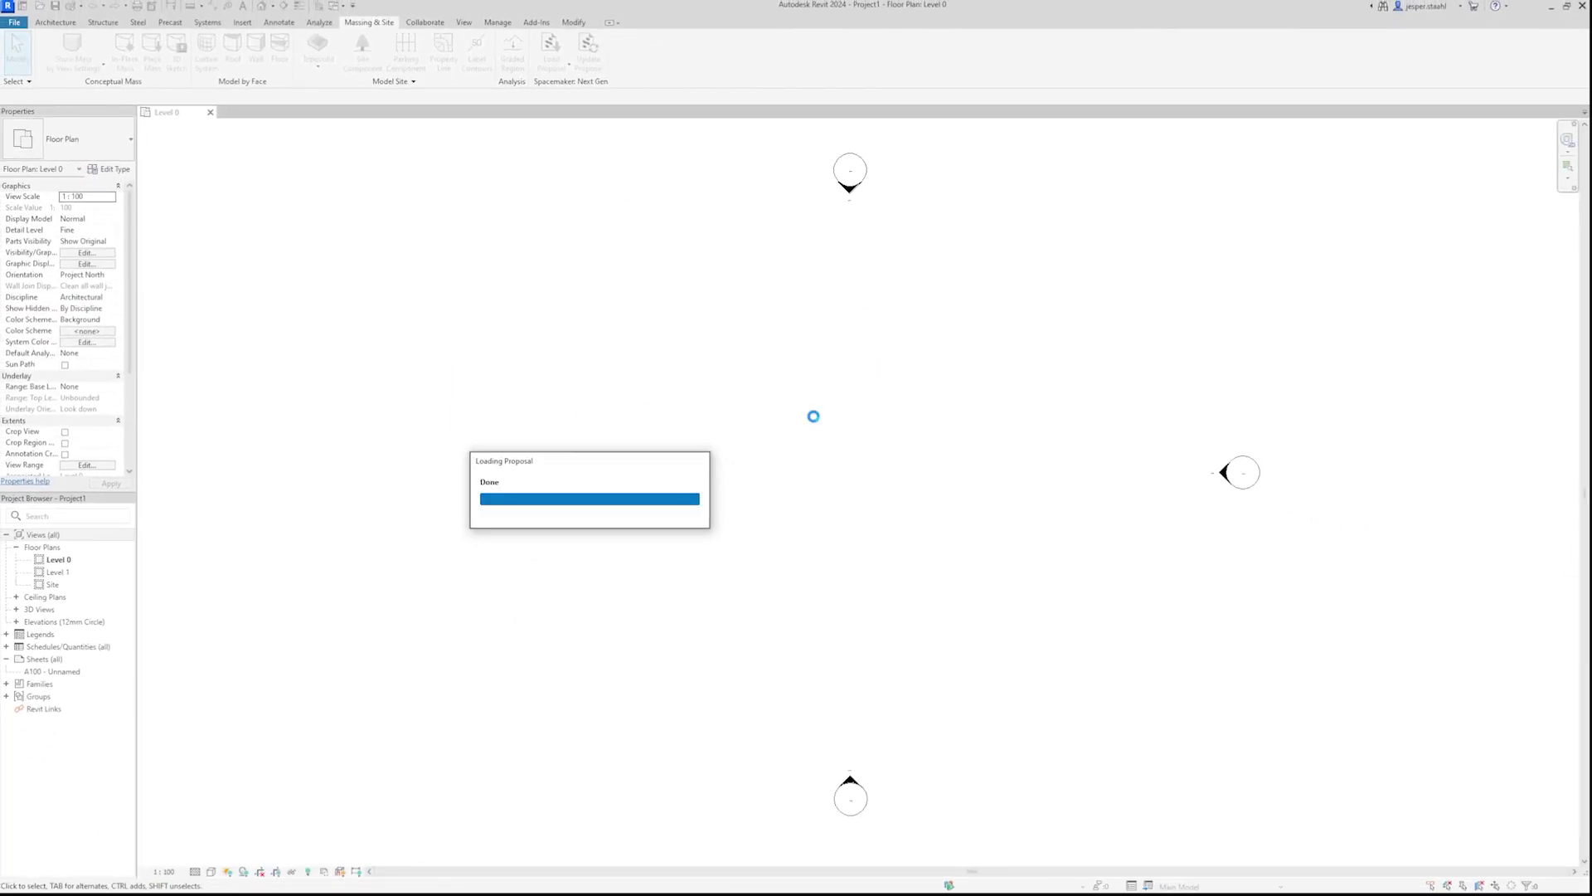
click(469, 25)
scroll(894, 456, up, 2)
scroll(894, 455, up, 3)
scroll(893, 454, up, 2)
scroll(761, 430, up, 2)
scroll(717, 338, up, 2)
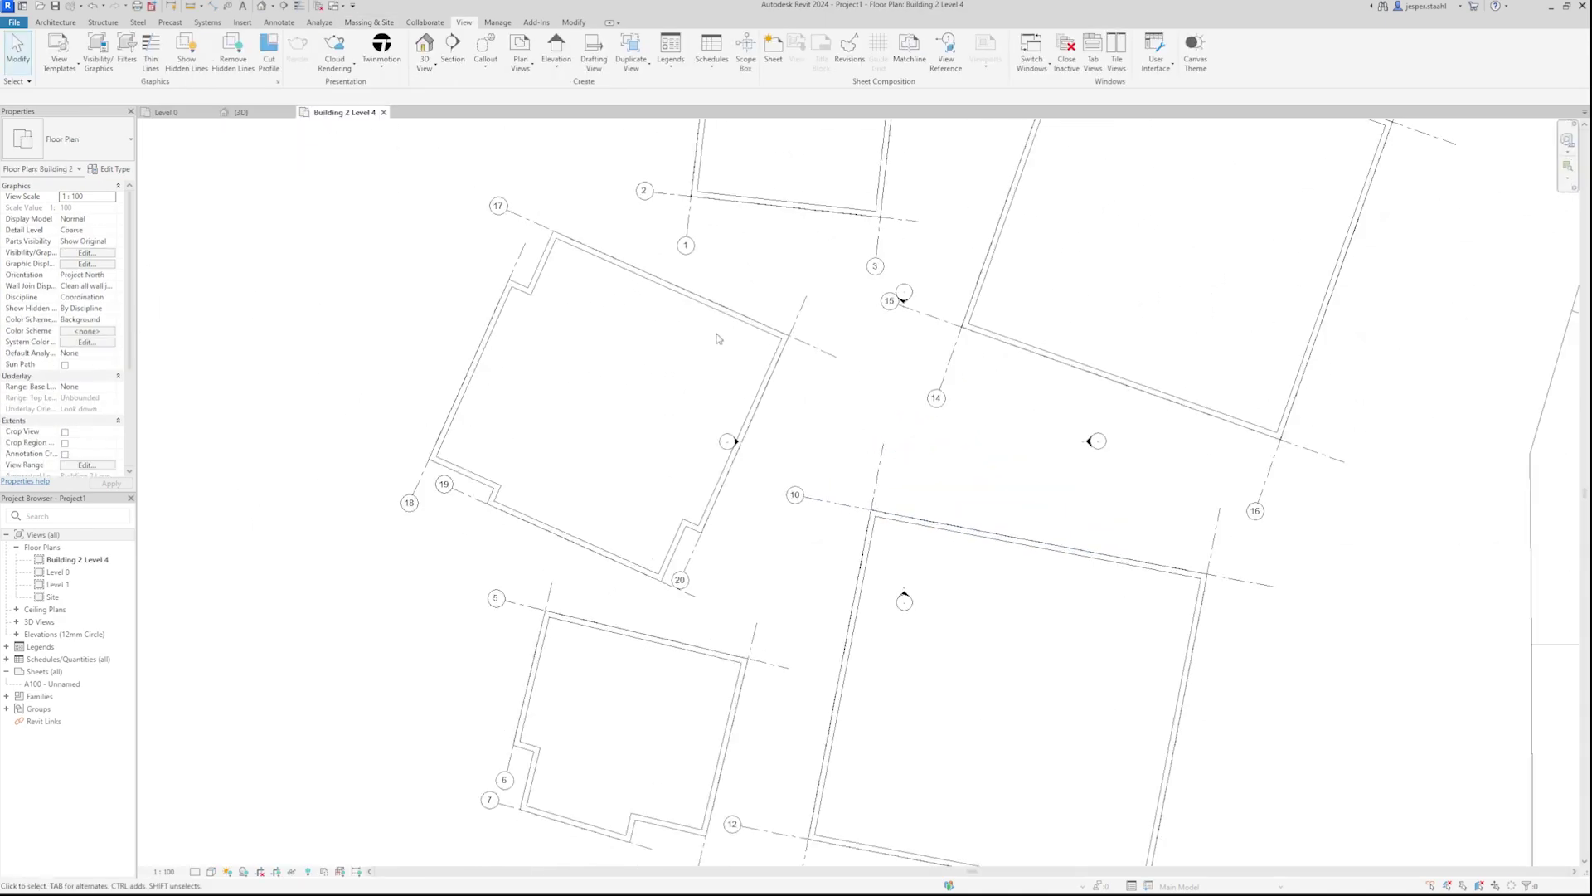